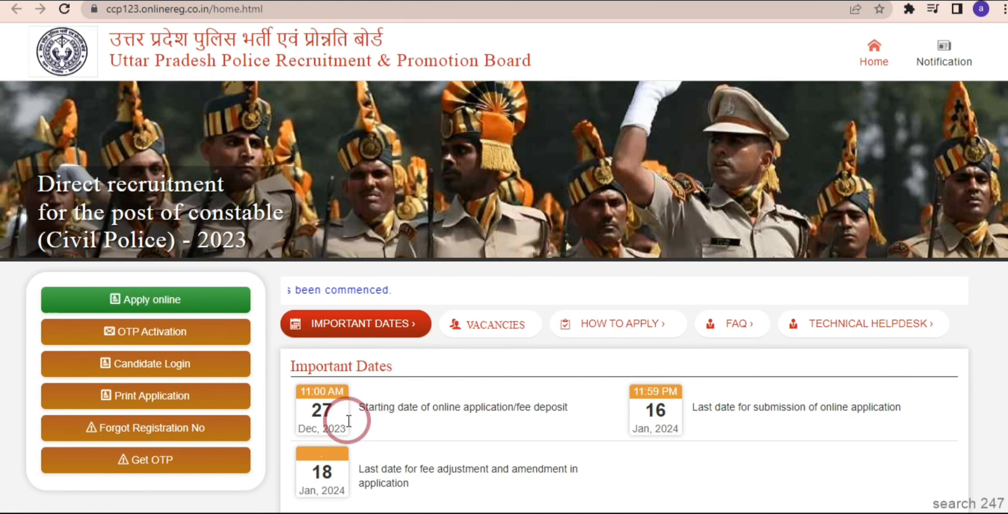
Open the Apply online registration form and enter the applicant's first, last and full names.
click(188, 307)
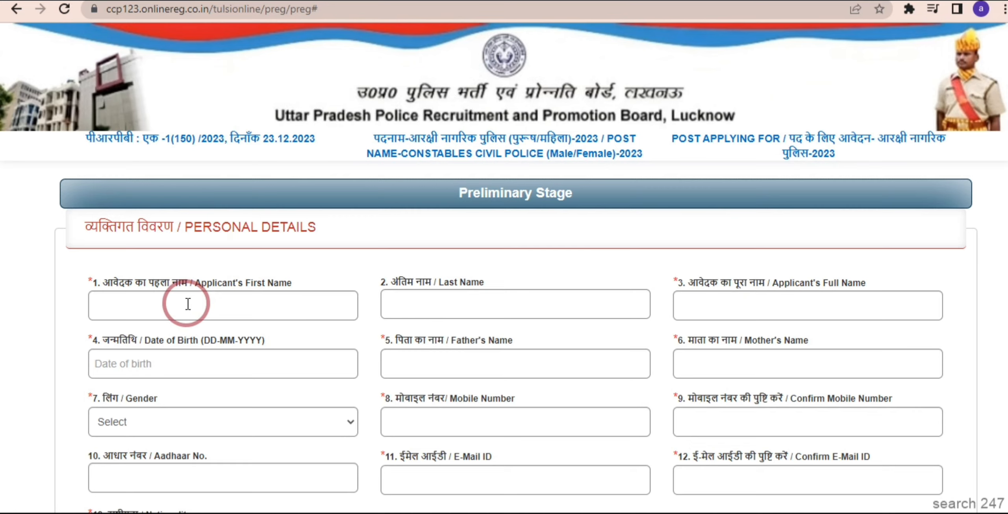
click(167, 308)
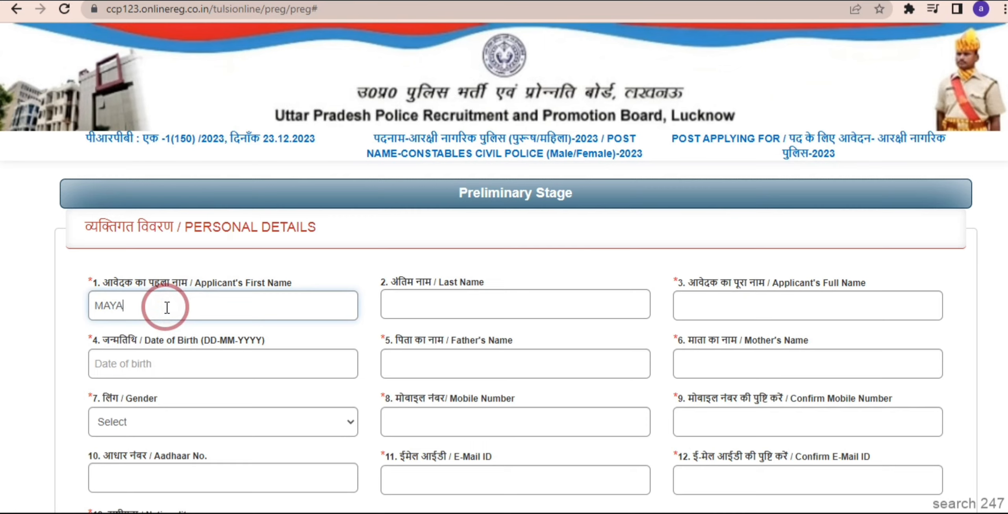
click(429, 297)
text(De)
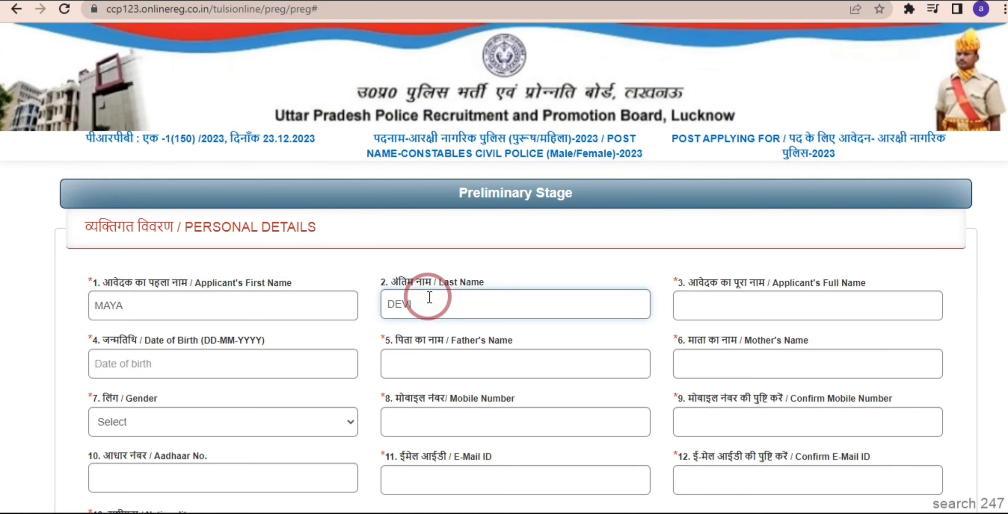
click(714, 302)
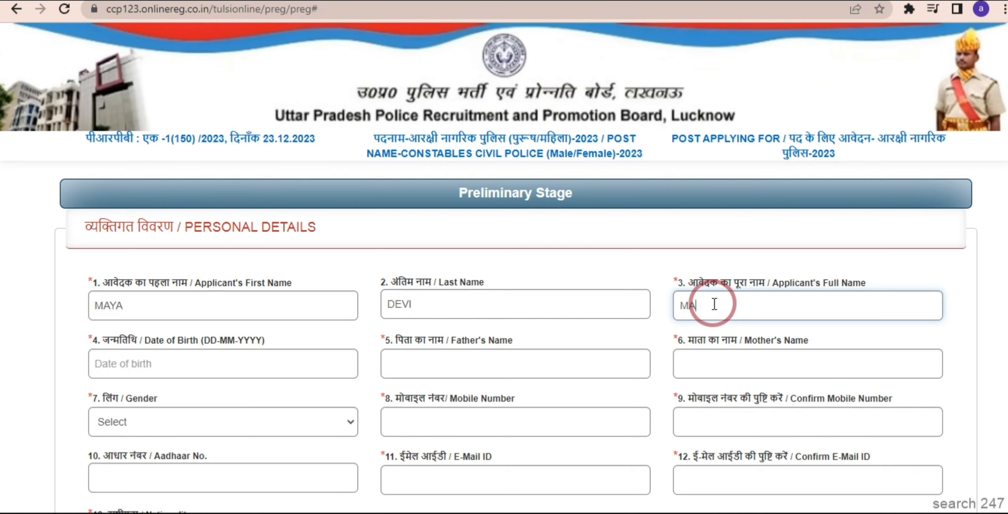
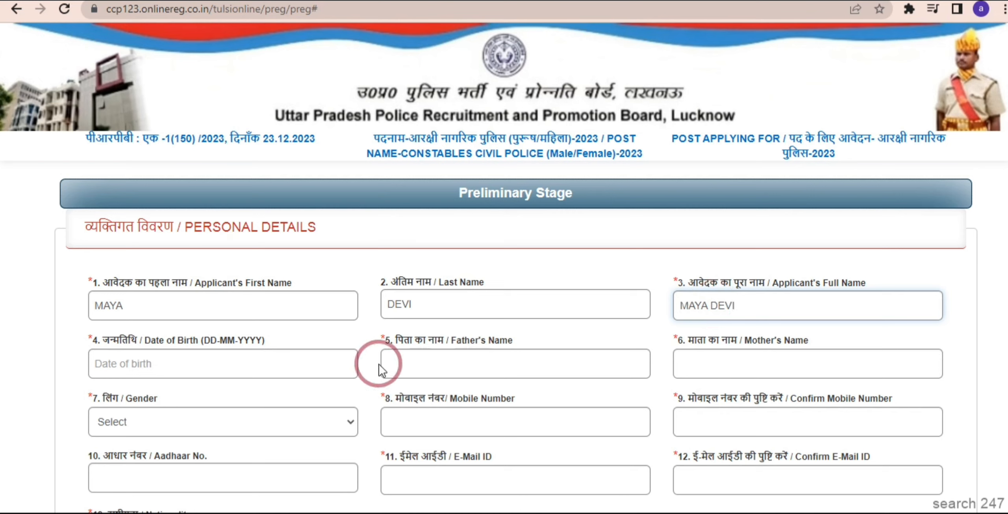
Open and close the date-of-birth calendar, then move through the father's and mother's name fields.
click(252, 364)
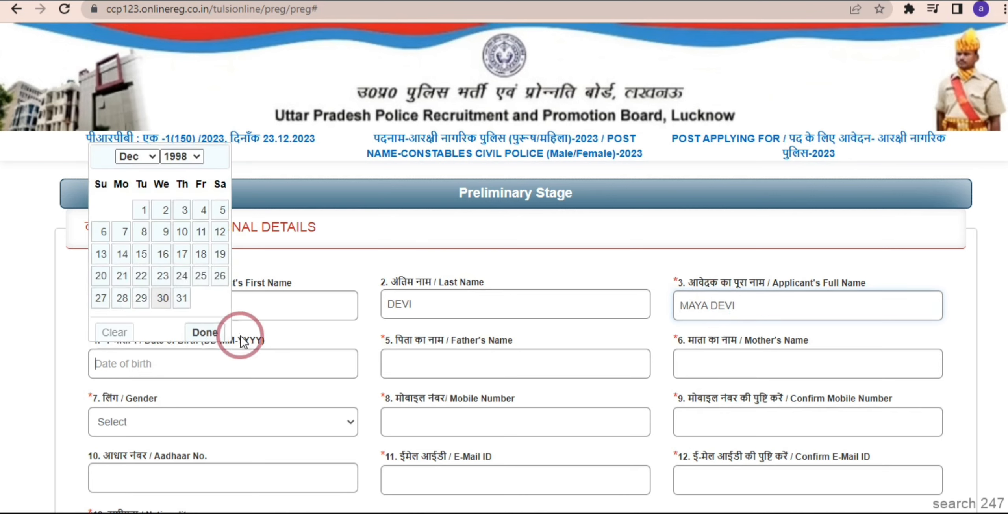
click(188, 157)
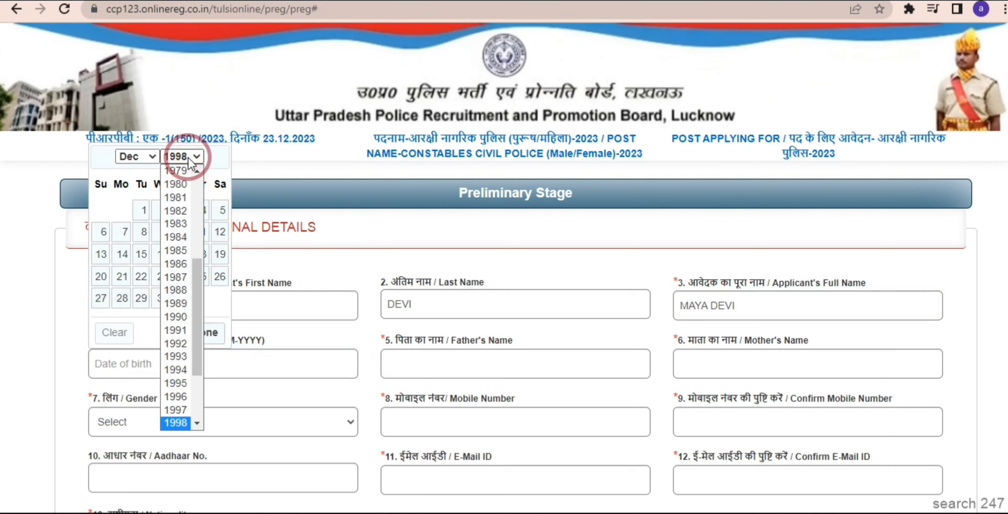
click(444, 356)
click(731, 346)
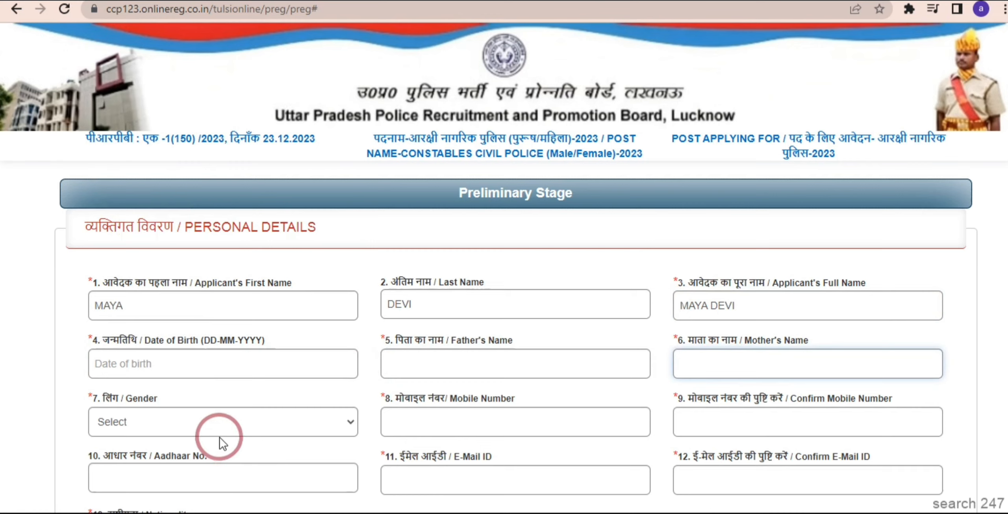
Choose FEMALE as the gender and move into the mobile number fields.
click(220, 426)
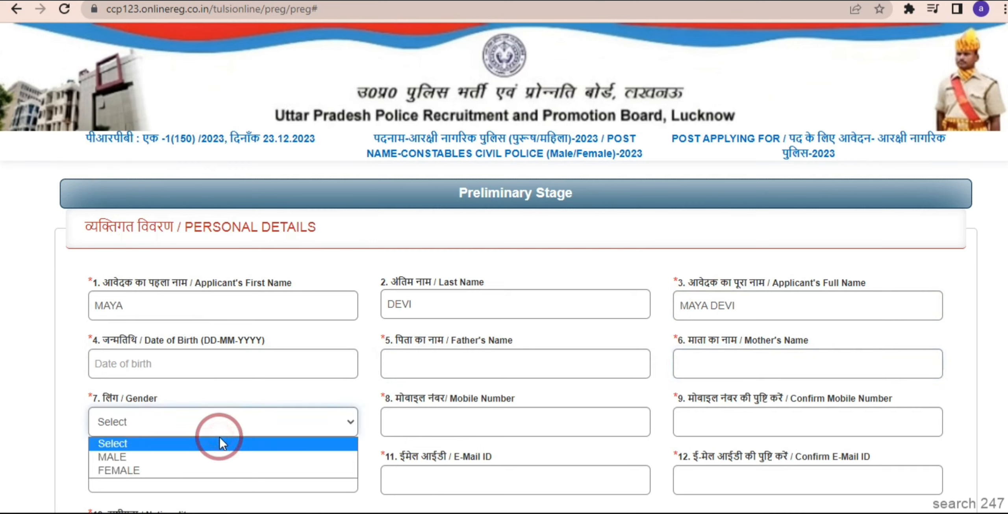
click(184, 468)
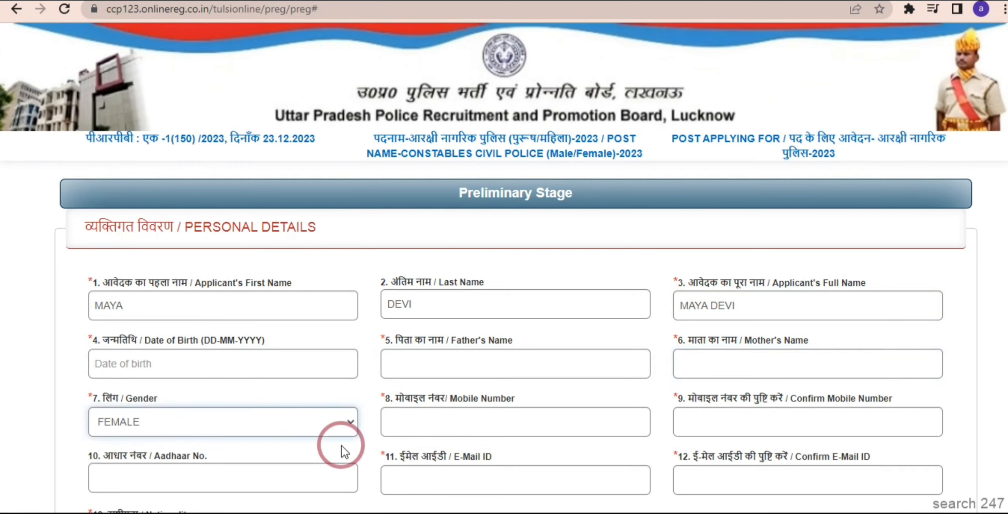
click(429, 426)
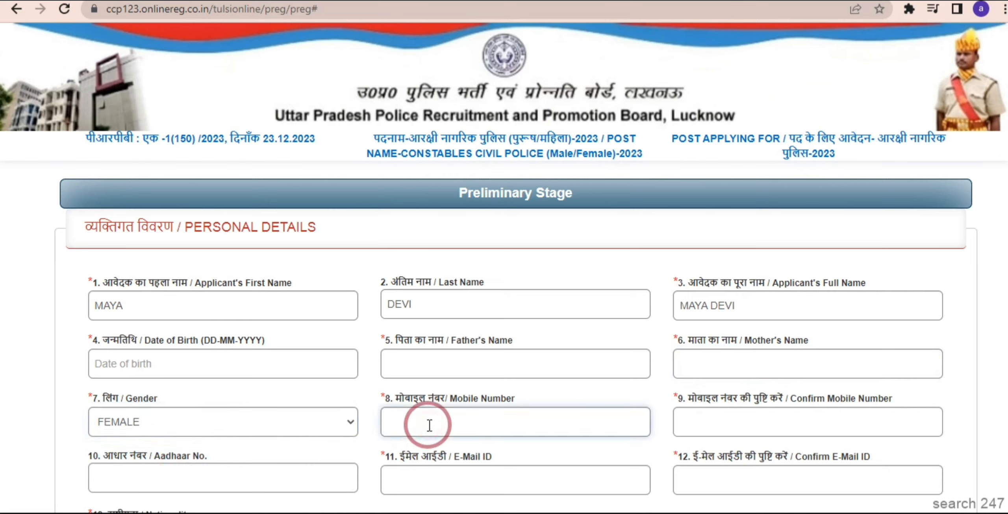
click(707, 419)
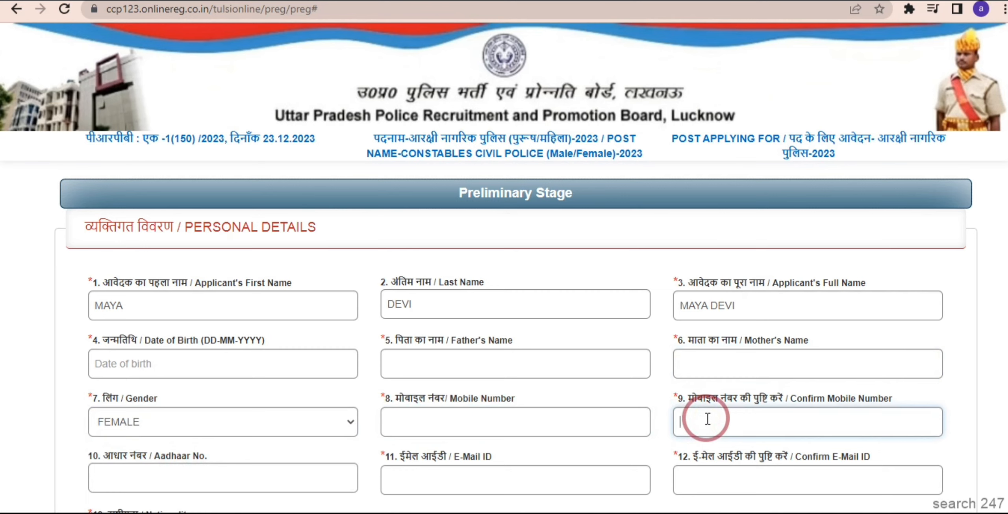
Scroll down and move through the Aadhaar number and e-mail ID fields.
scroll(955, 385, down, 3)
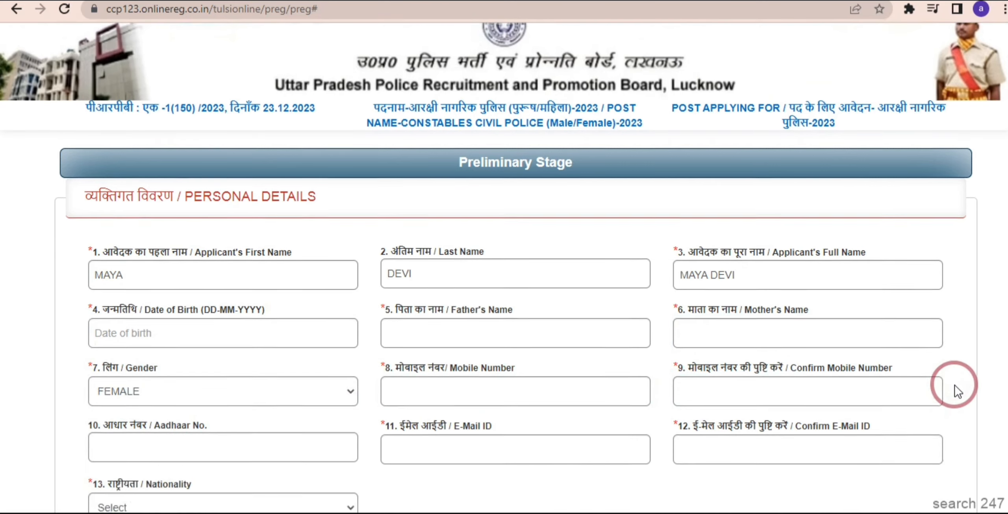
scroll(955, 385, down, 2)
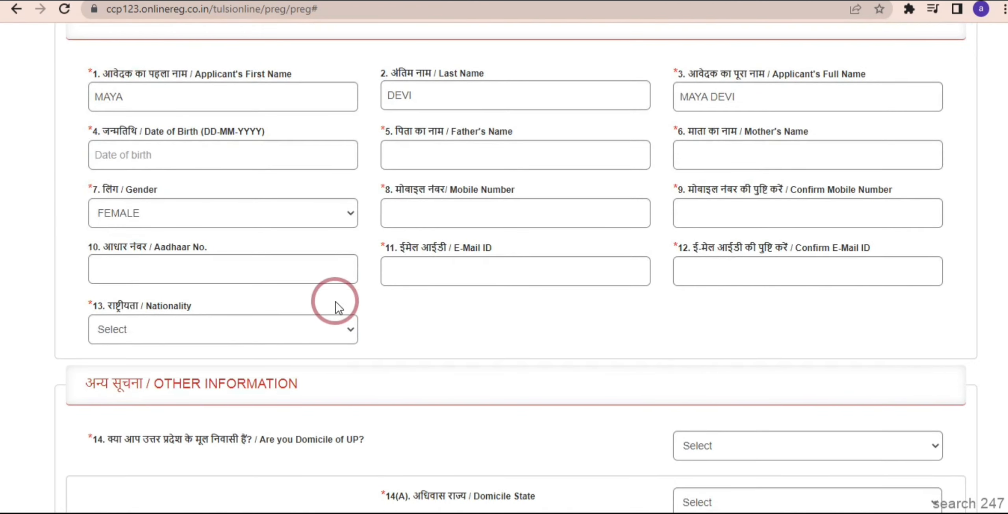
click(285, 281)
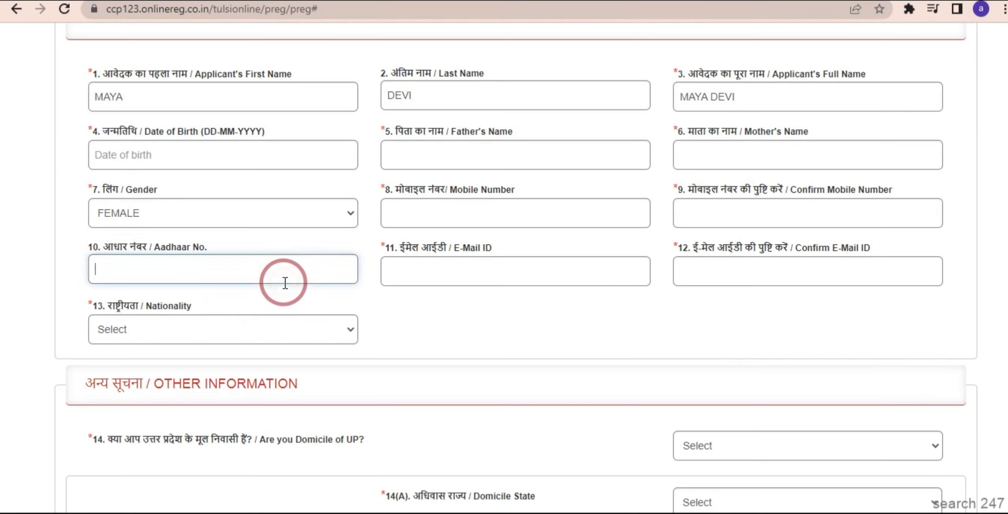
click(415, 271)
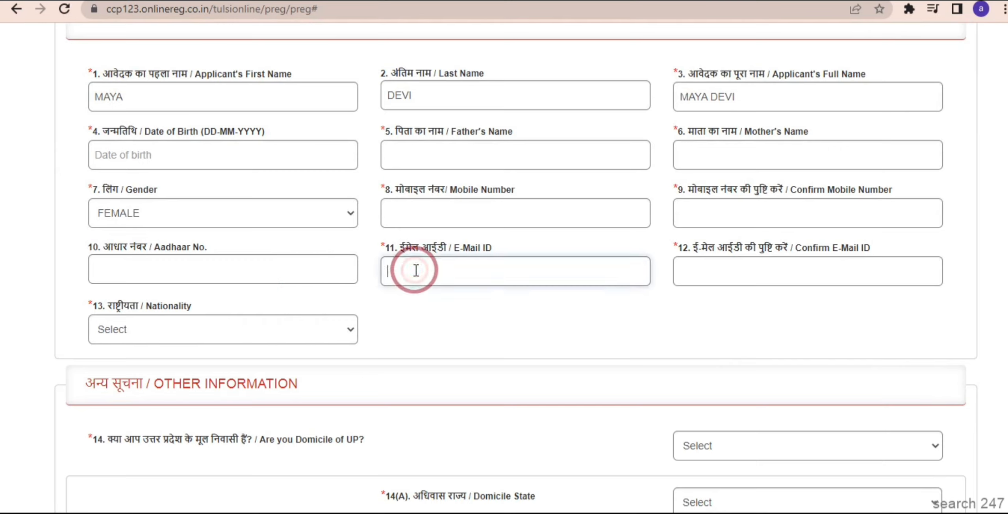
click(718, 272)
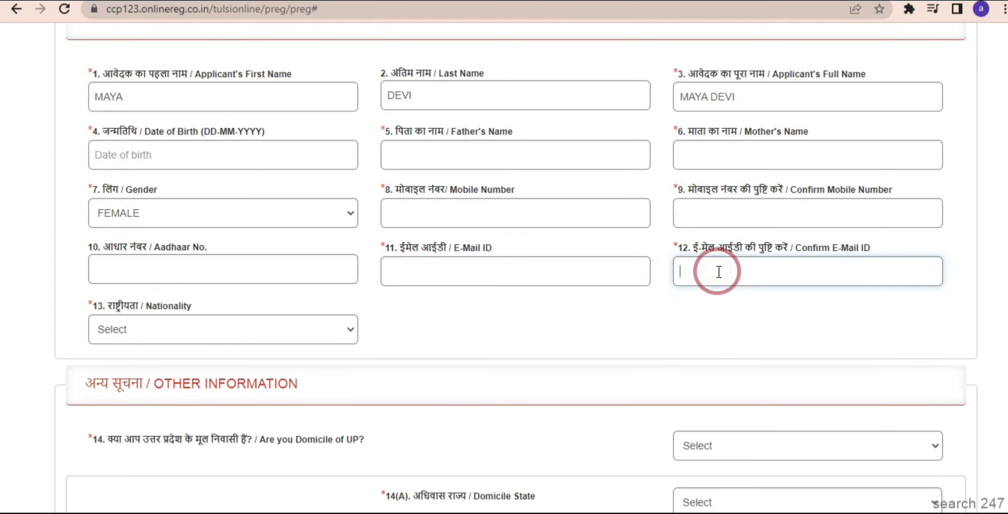
Choose INDIAN as the nationality and scroll to the Other Information section.
click(336, 330)
click(243, 364)
click(453, 323)
scroll(454, 323, down, 1)
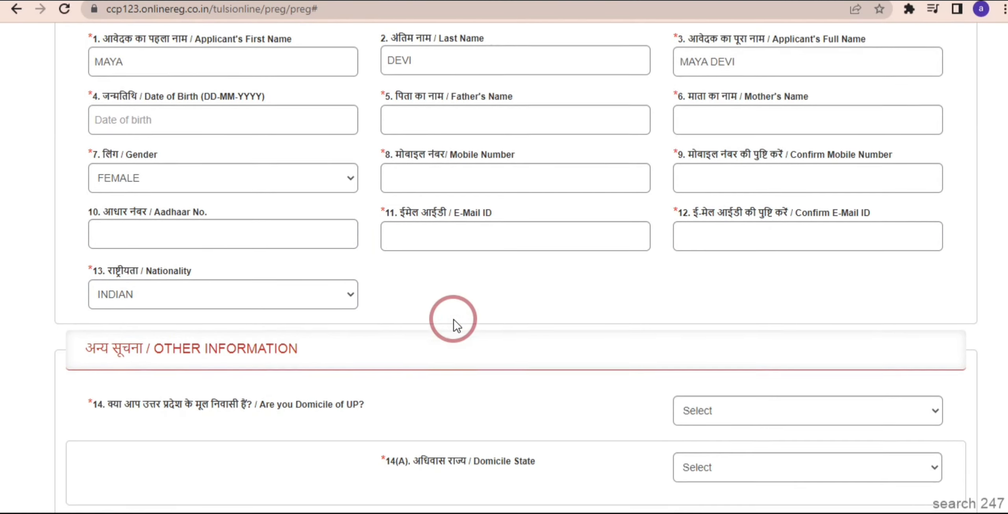
scroll(453, 320, down, 5)
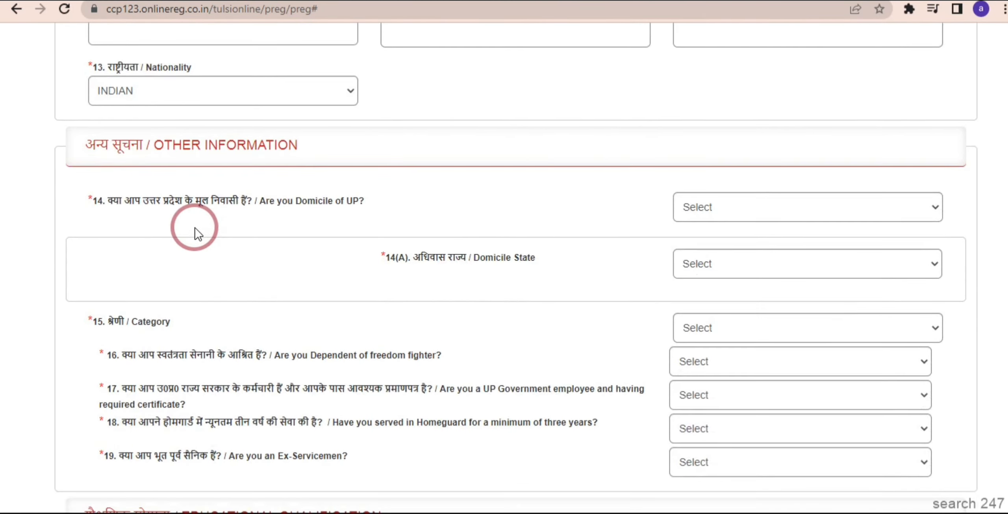
click(717, 204)
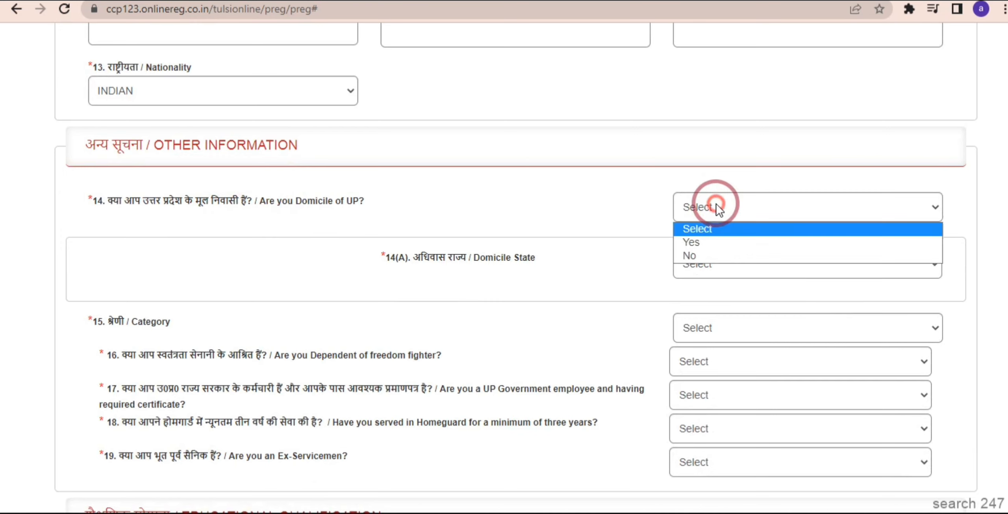
click(696, 244)
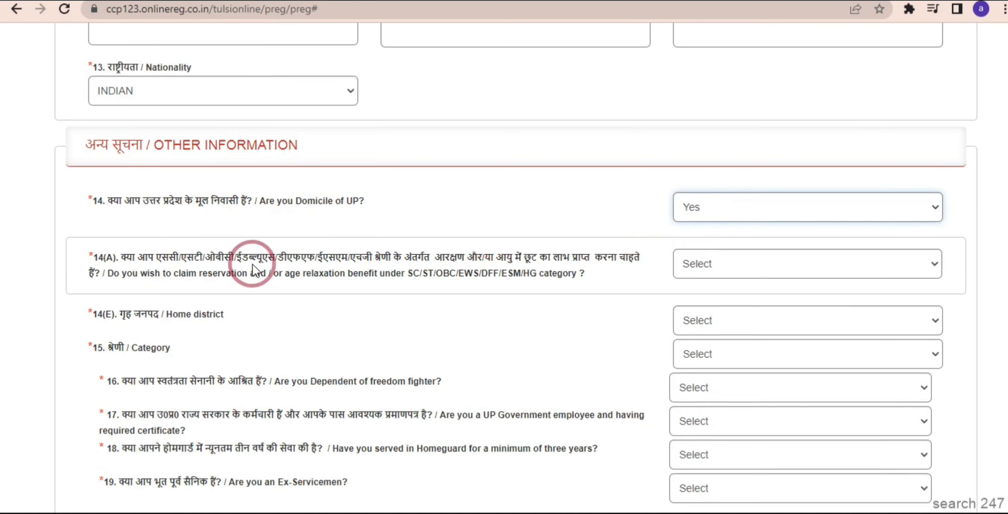
click(735, 260)
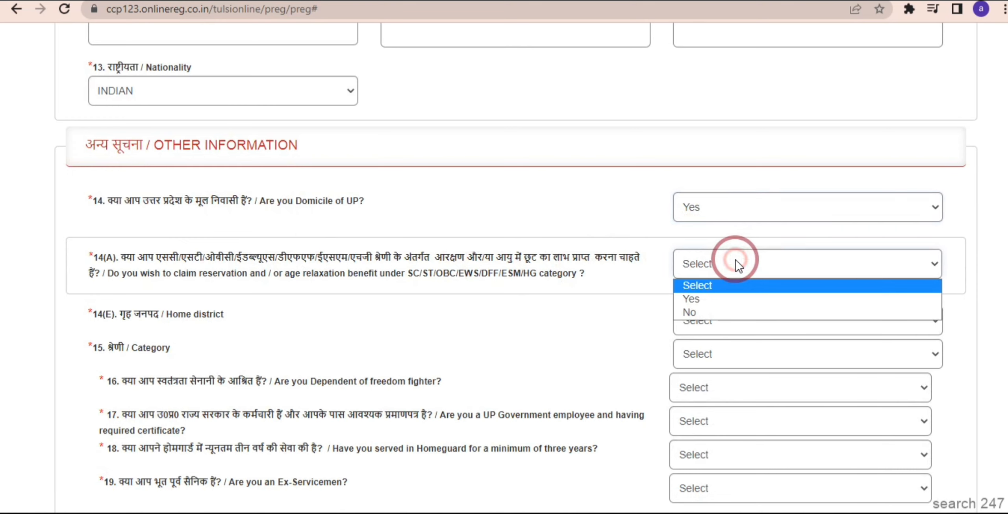
click(713, 296)
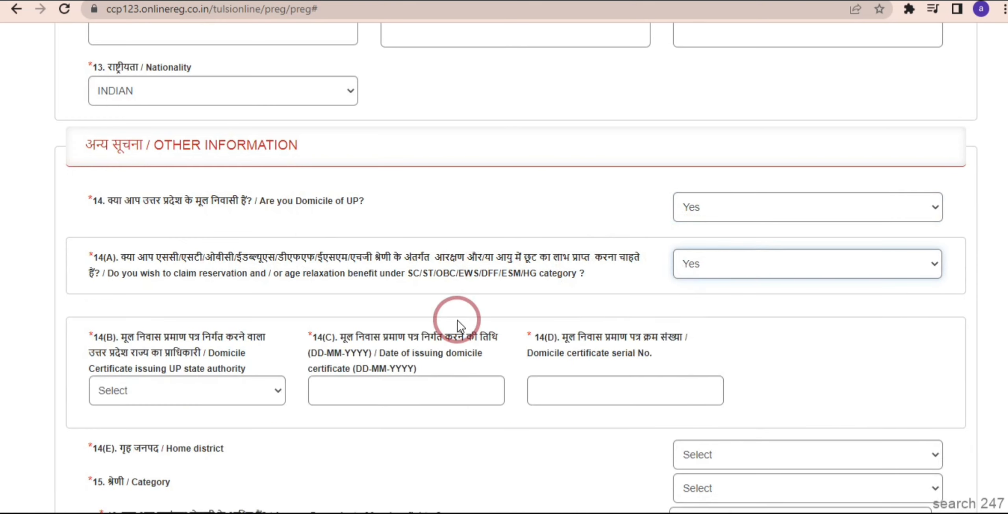
click(145, 390)
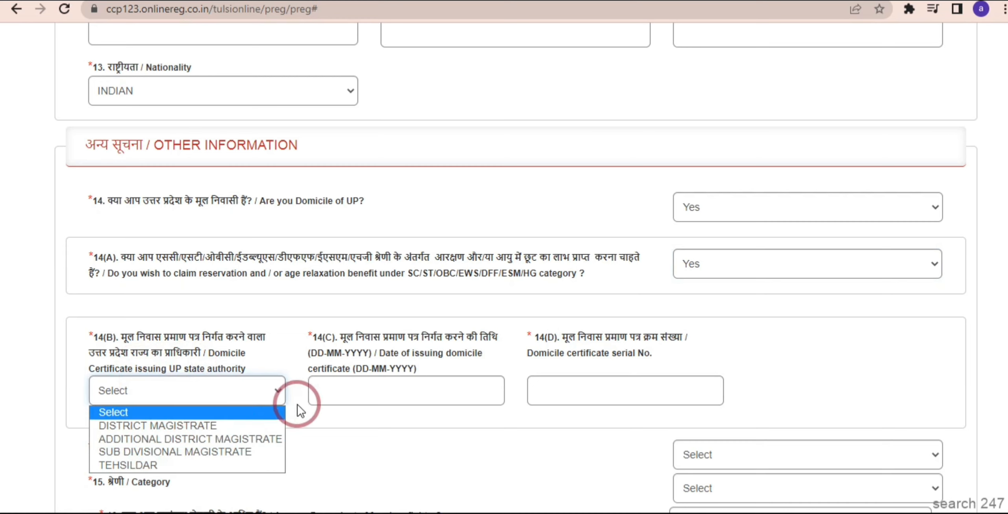
click(346, 399)
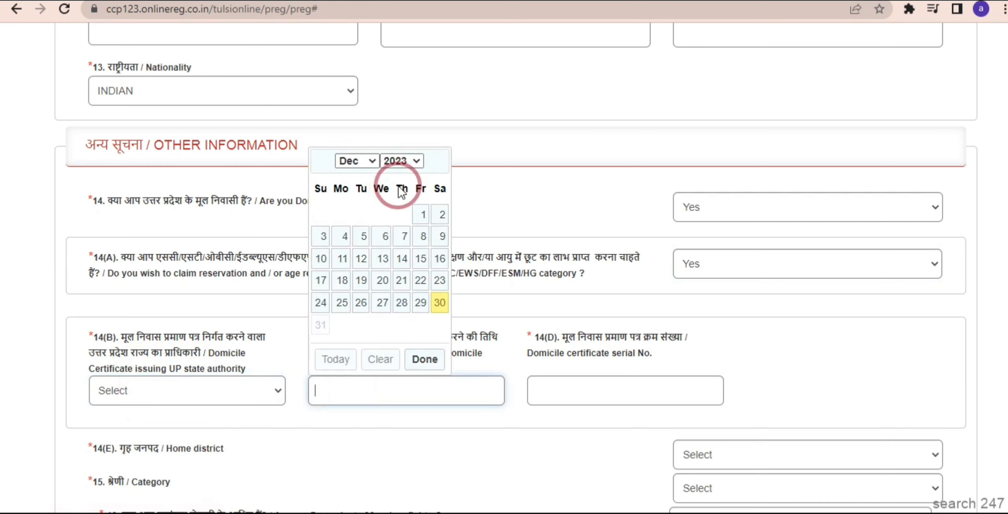
click(592, 392)
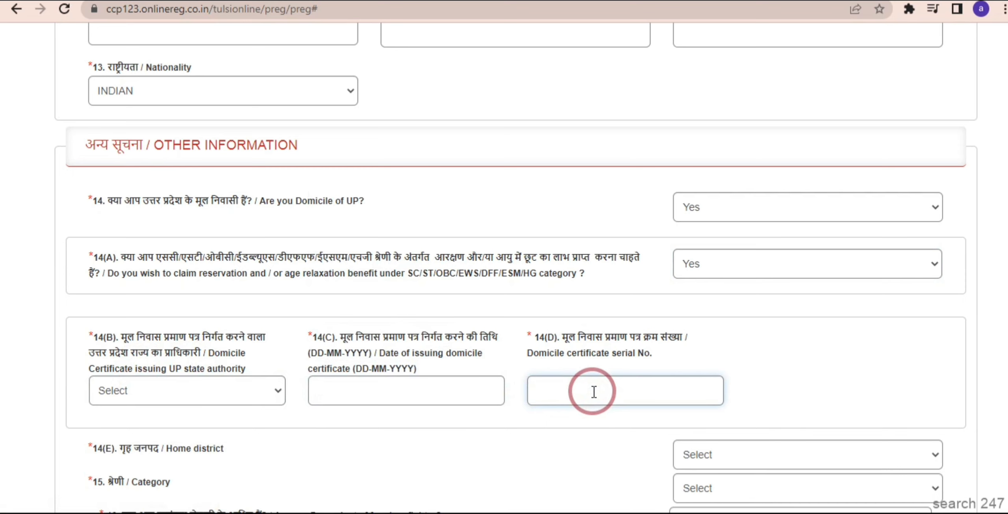
click(771, 367)
scroll(771, 367, down, 5)
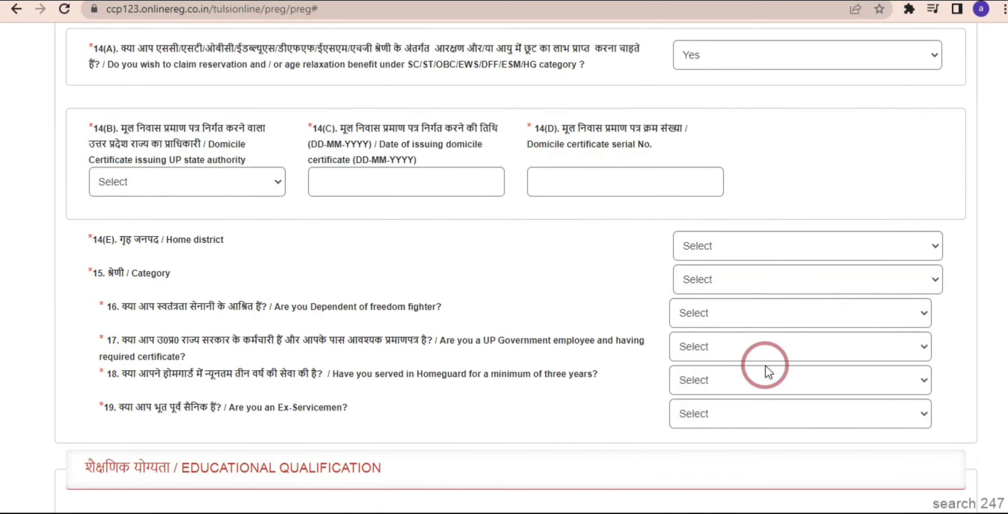
click(715, 237)
click(593, 248)
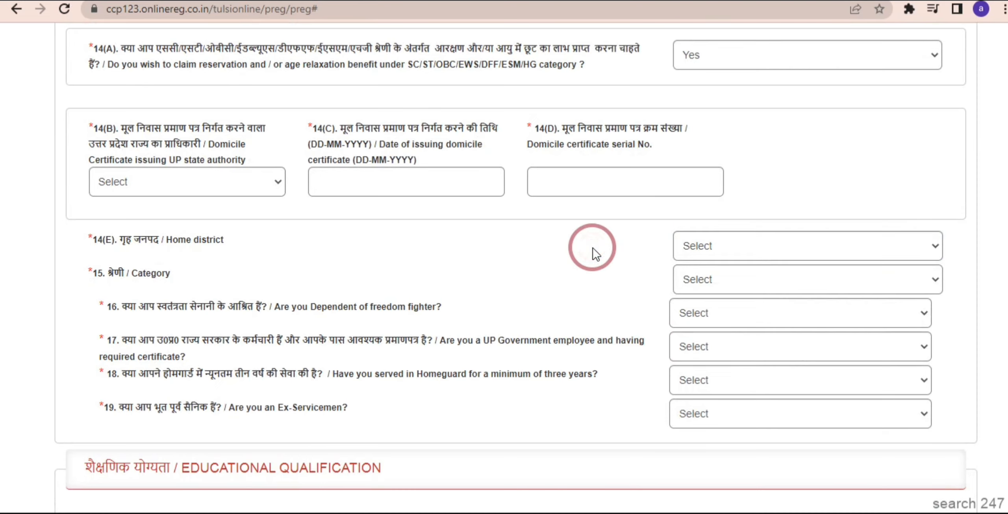
scroll(592, 248, up, 5)
scroll(593, 250, up, 1)
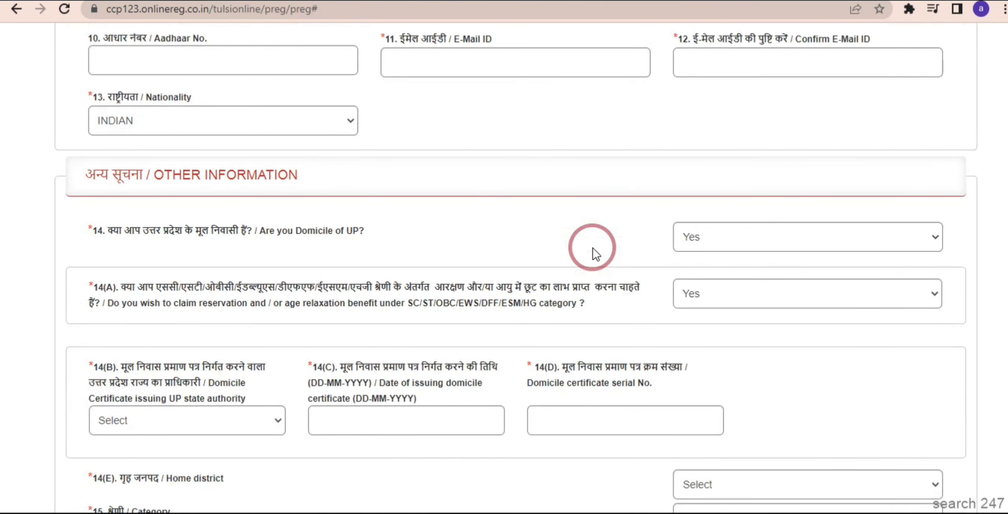
Answer No to Domicile of UP, pick GUJARAT as domicile state and GENERAL as category.
click(734, 244)
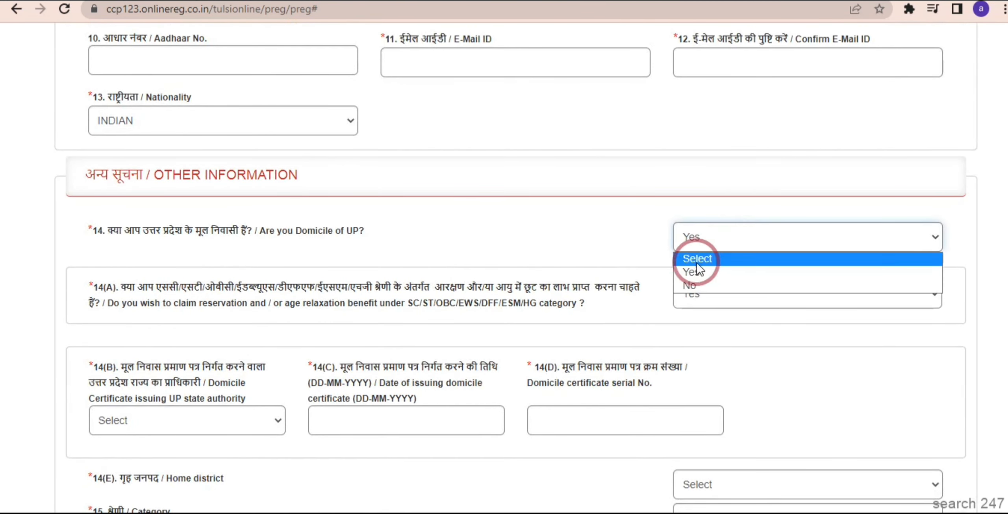
click(694, 287)
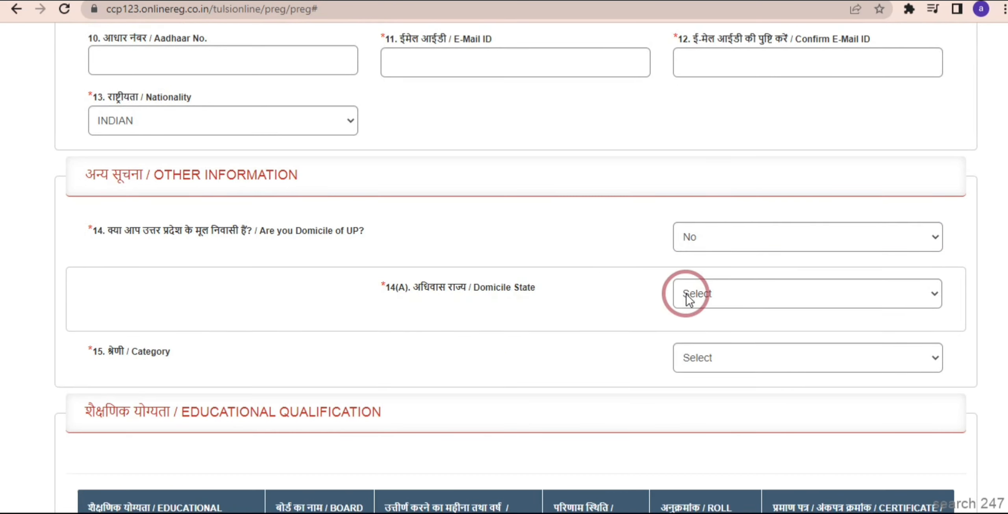
click(712, 298)
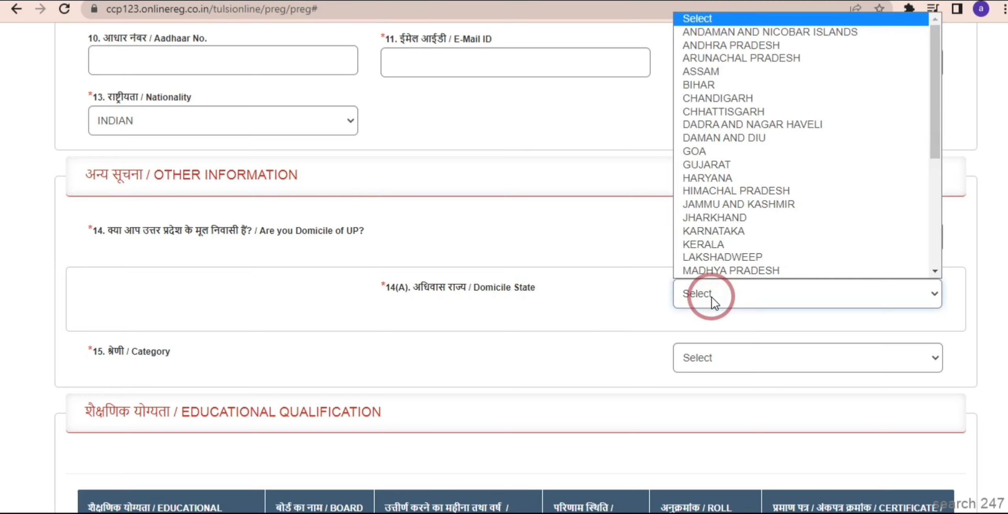
text(gu)
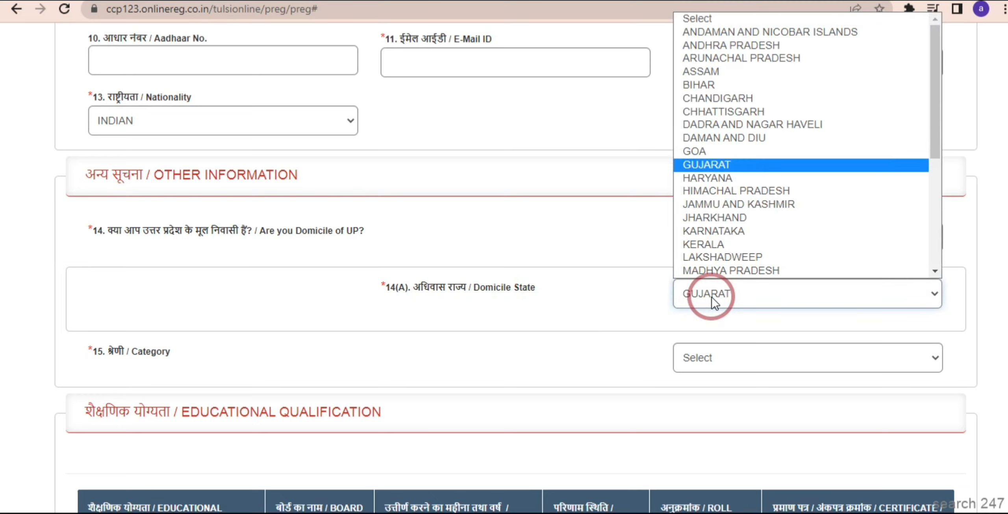
key(Return)
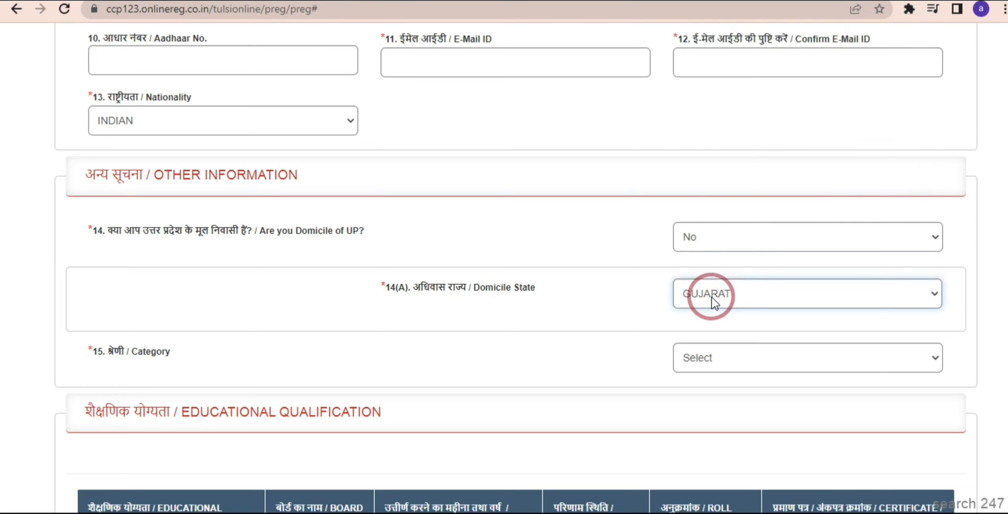
click(596, 328)
click(764, 350)
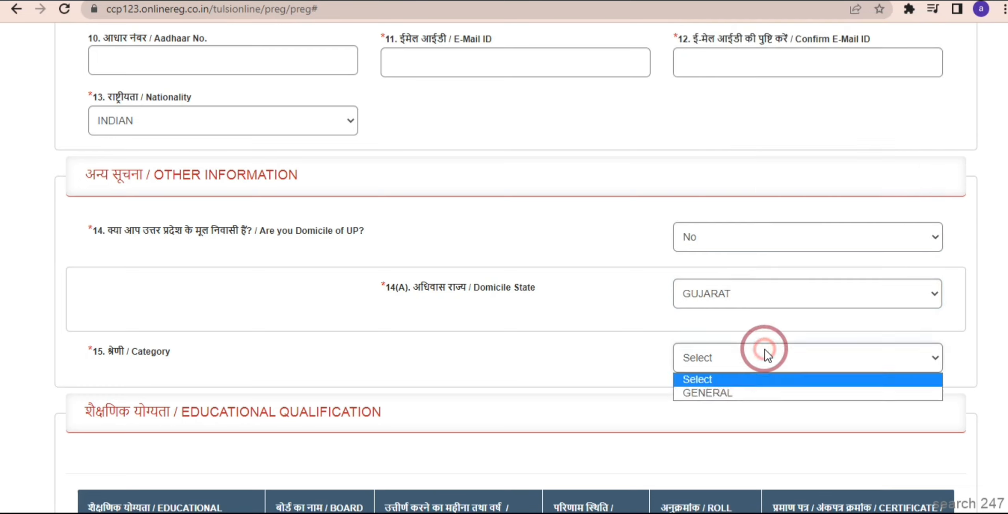
click(704, 394)
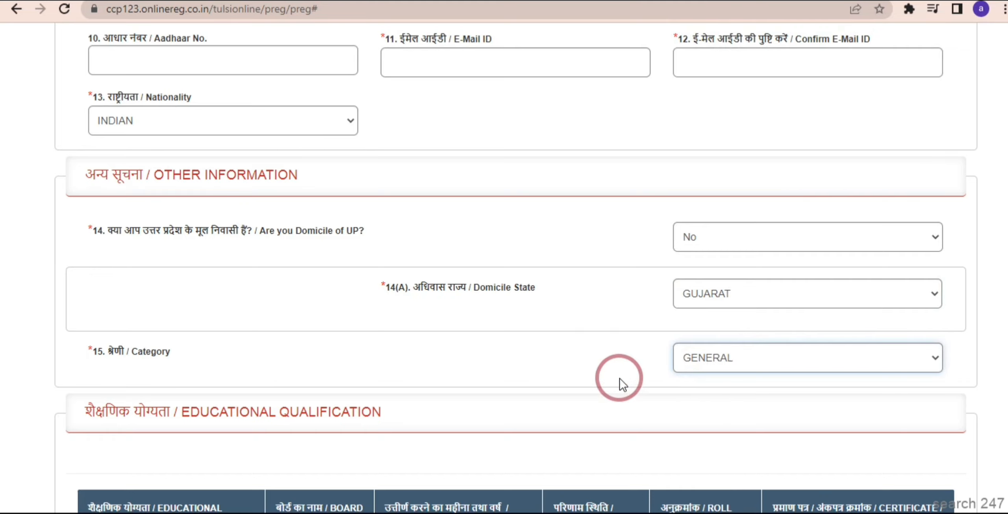
Scroll past the reservation questions down to the empty Educational Qualification table.
scroll(620, 379, down, 3)
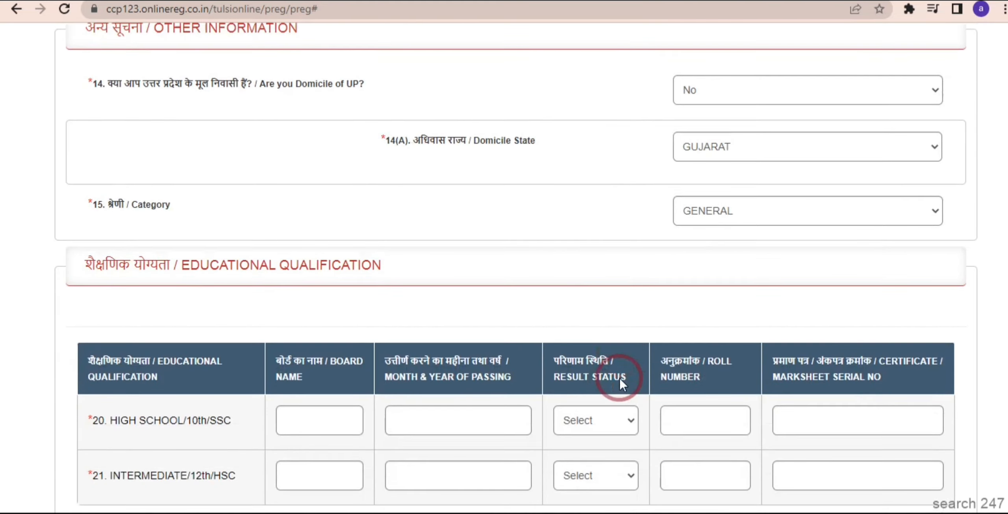
scroll(620, 379, down, 4)
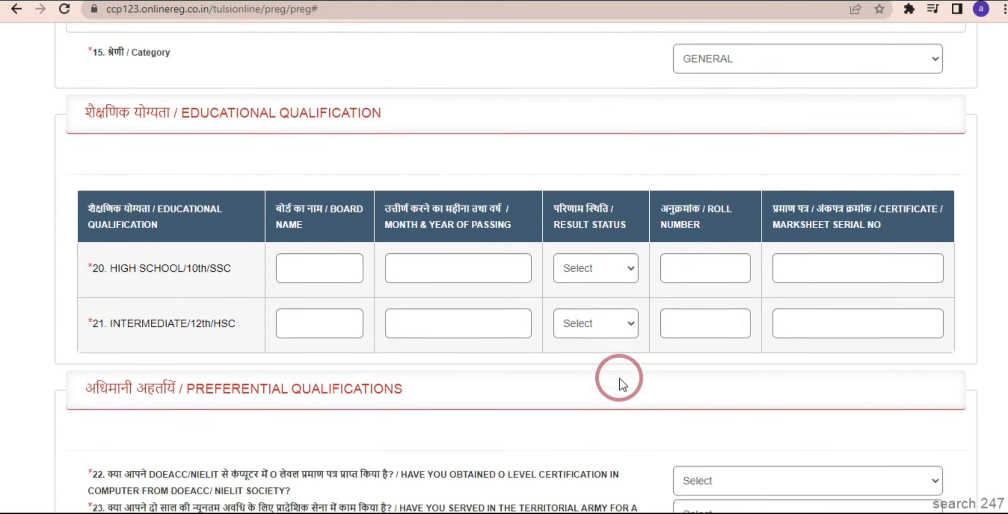
scroll(619, 381, down, 1)
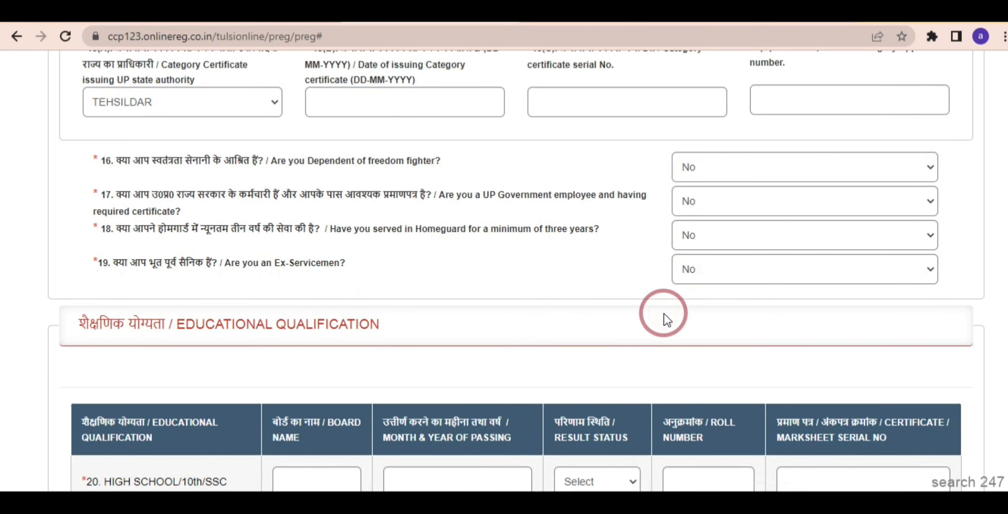
scroll(664, 313, down, 3)
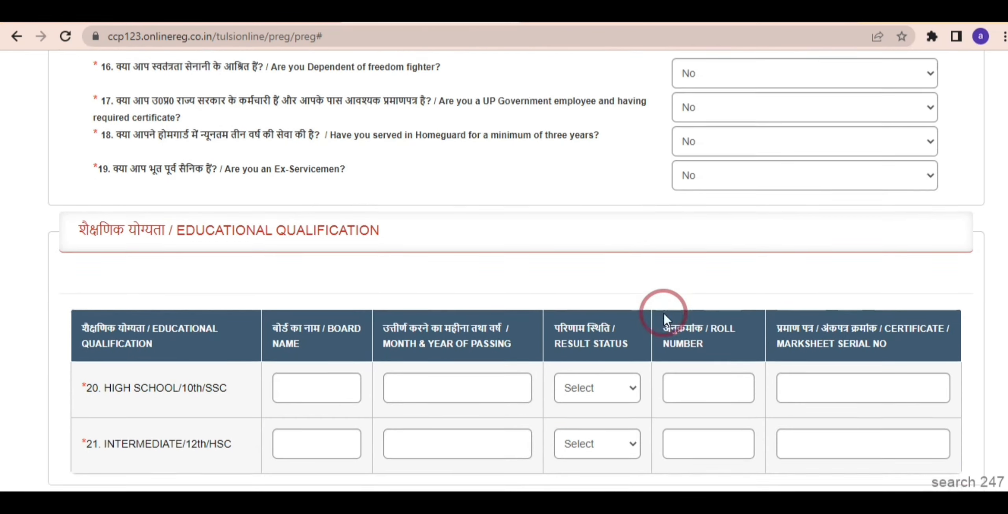
scroll(663, 312, down, 3)
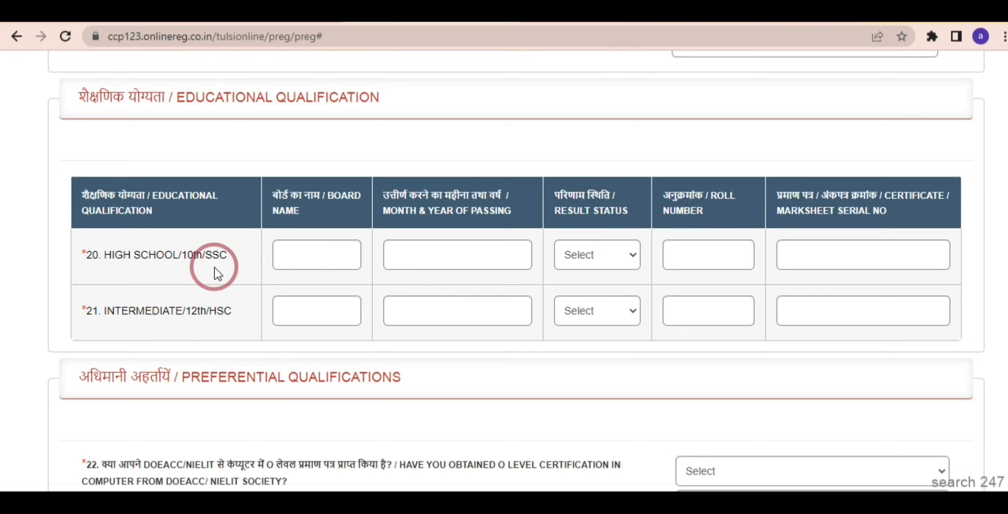
Enter UP BOARD as the high school board with passing date 07-2012.
click(285, 262)
text(U)
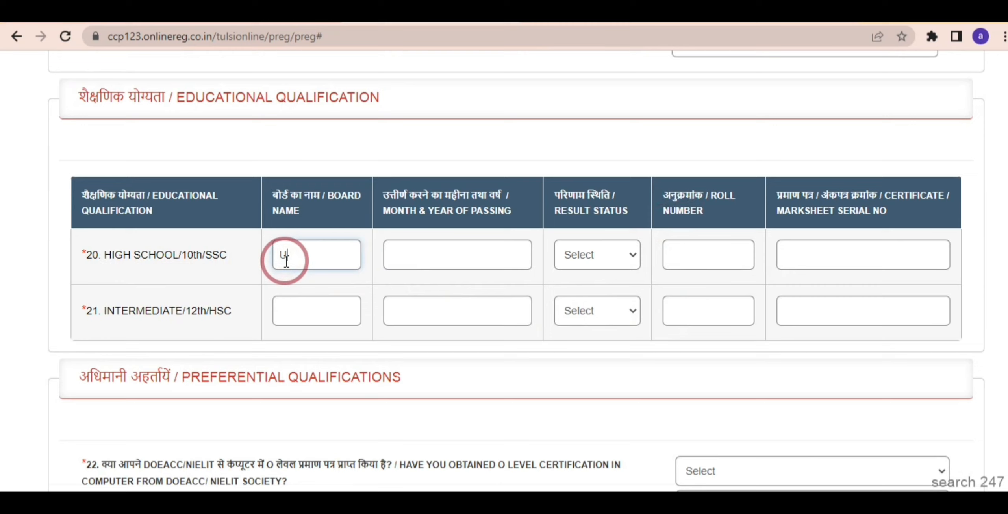
text(P BOARD)
click(493, 258)
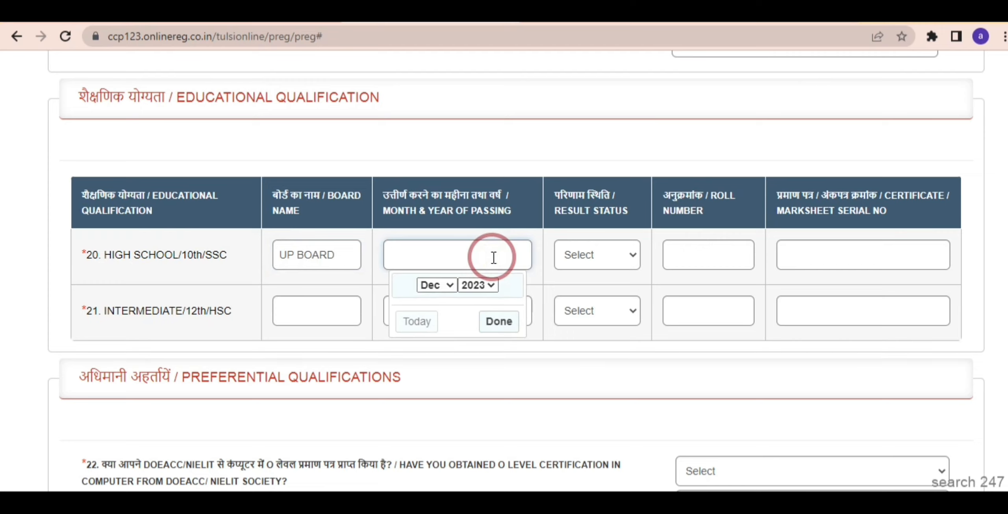
click(484, 285)
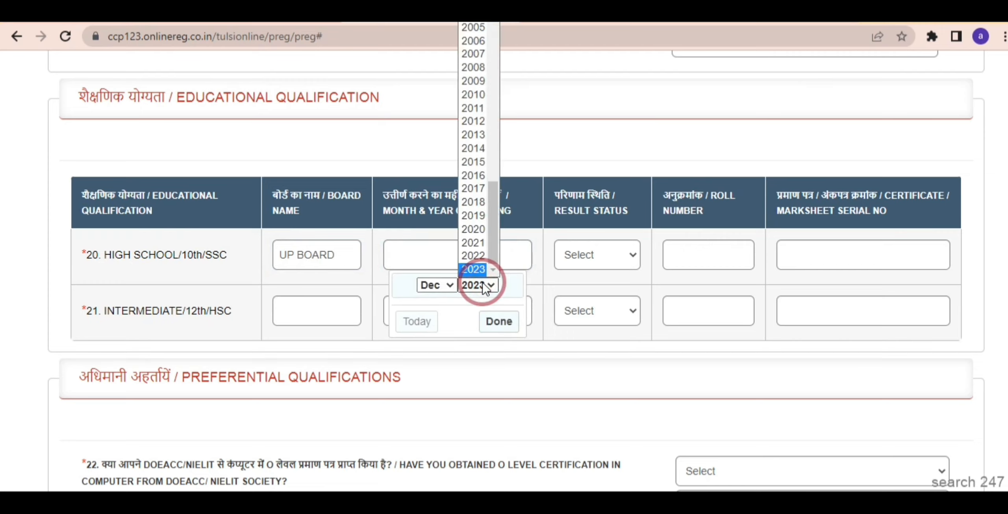
text(2012)
key(Return)
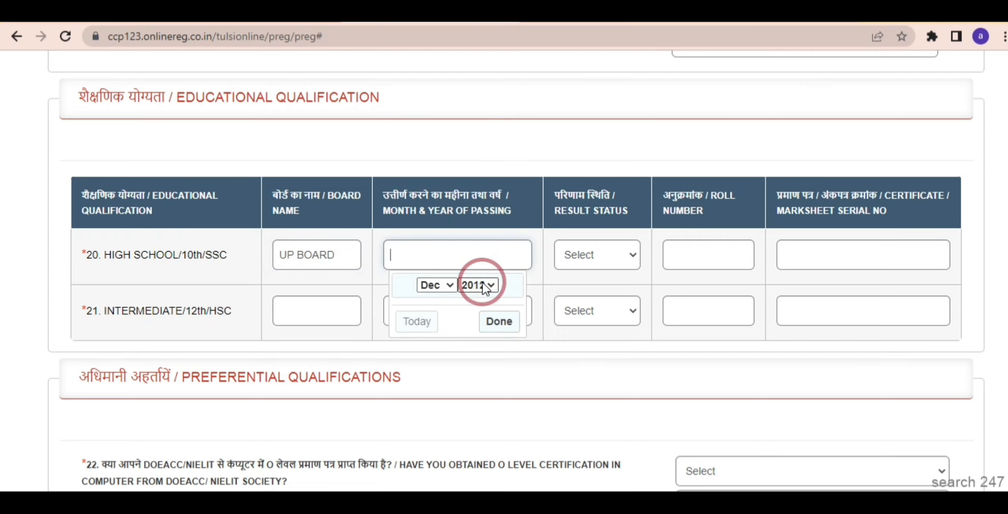
click(443, 286)
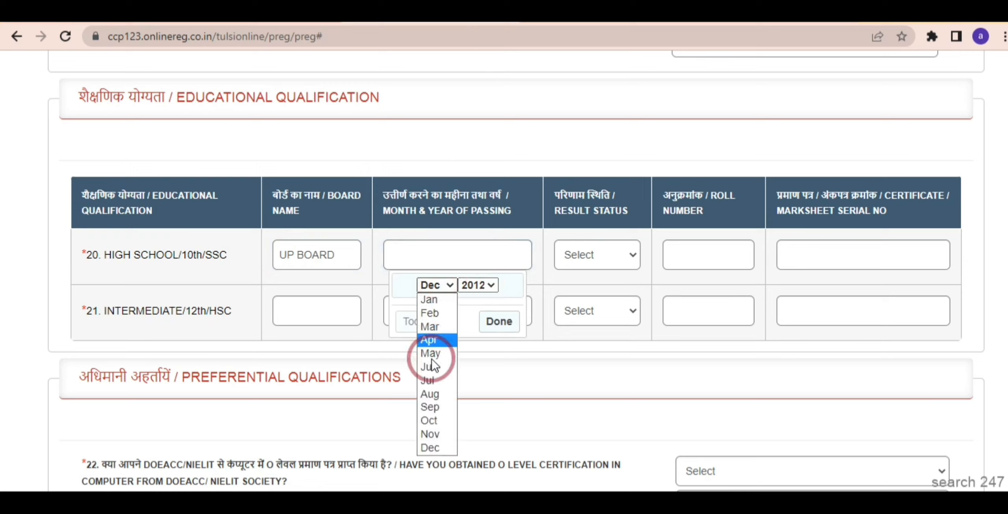
click(432, 382)
click(491, 334)
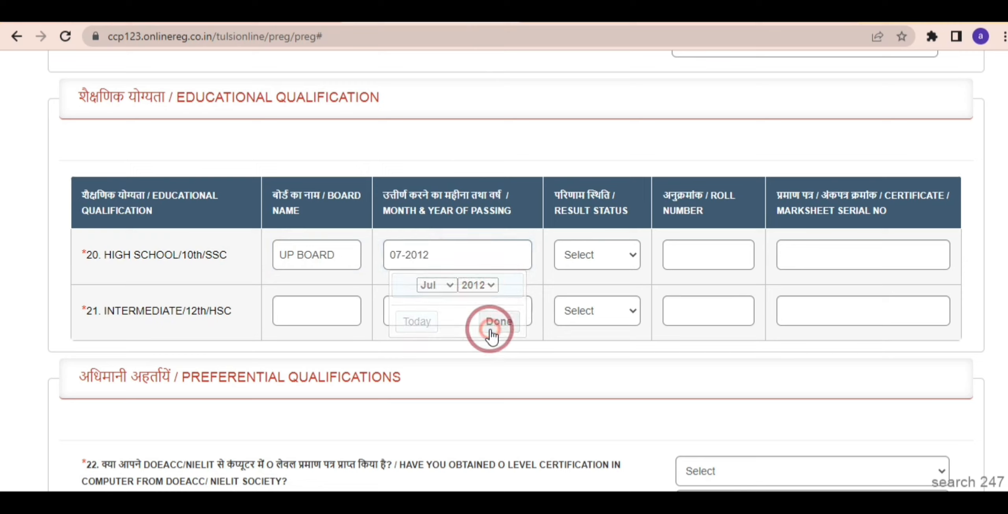
Set the high school result to PASS and move to the roll number and marksheet serial fields.
click(581, 258)
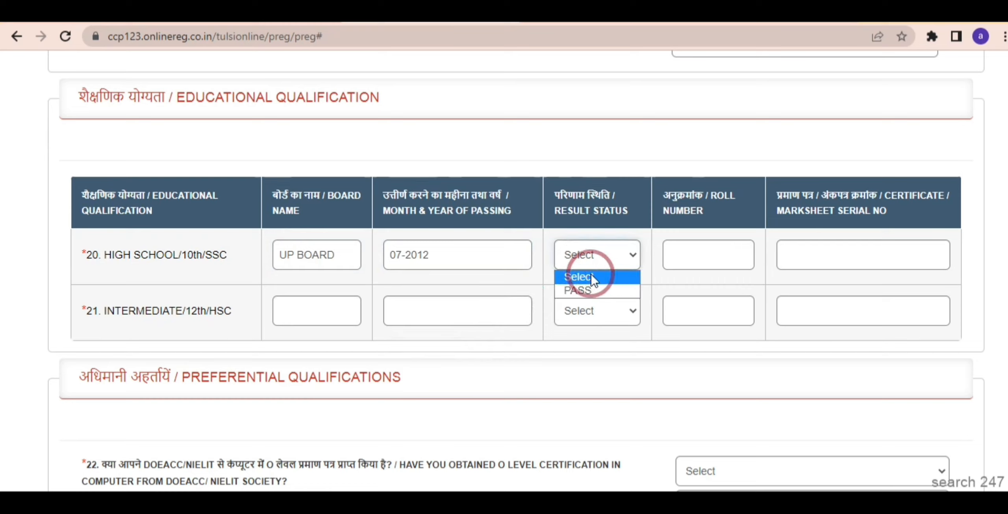
click(667, 254)
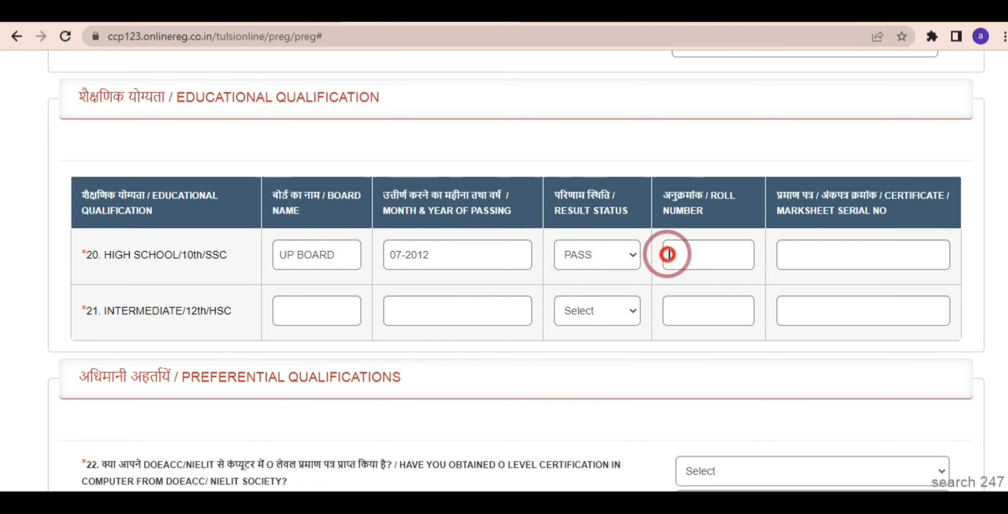
click(783, 254)
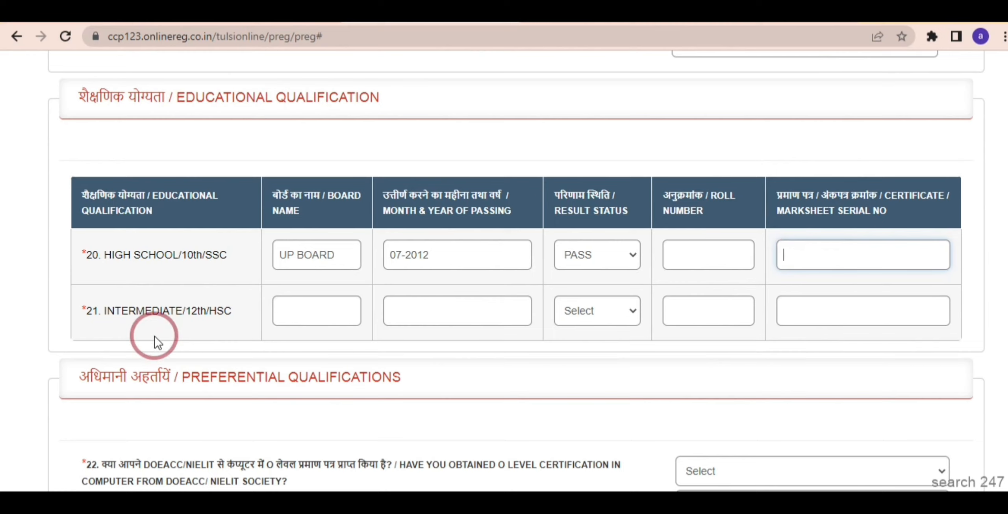
Enter UP BOARD as the intermediate board with passing date 05-2014.
click(287, 313)
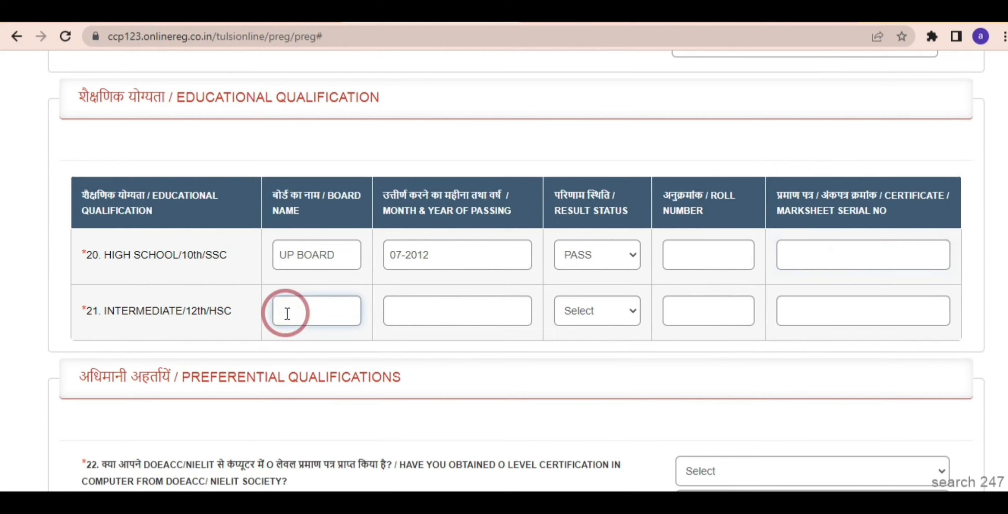
text(UP BOARD)
click(427, 306)
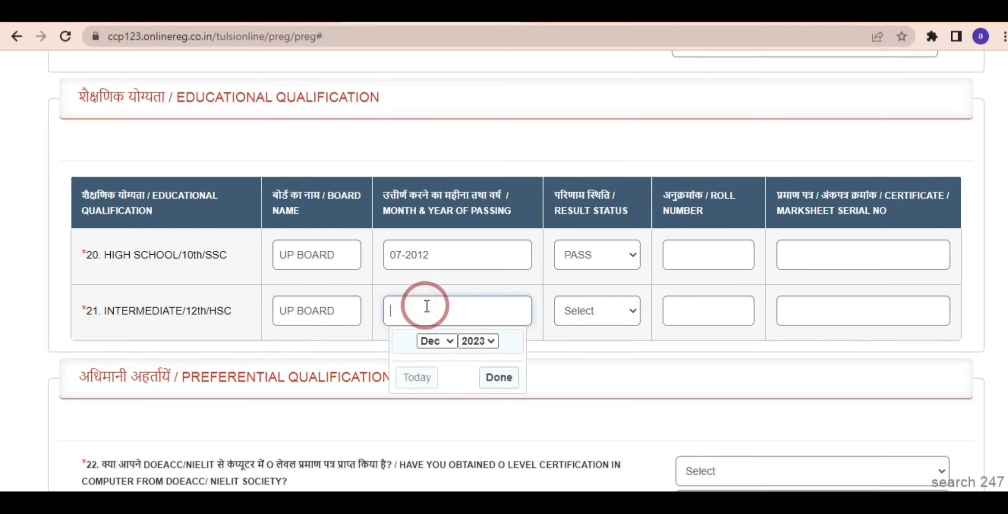
click(482, 342)
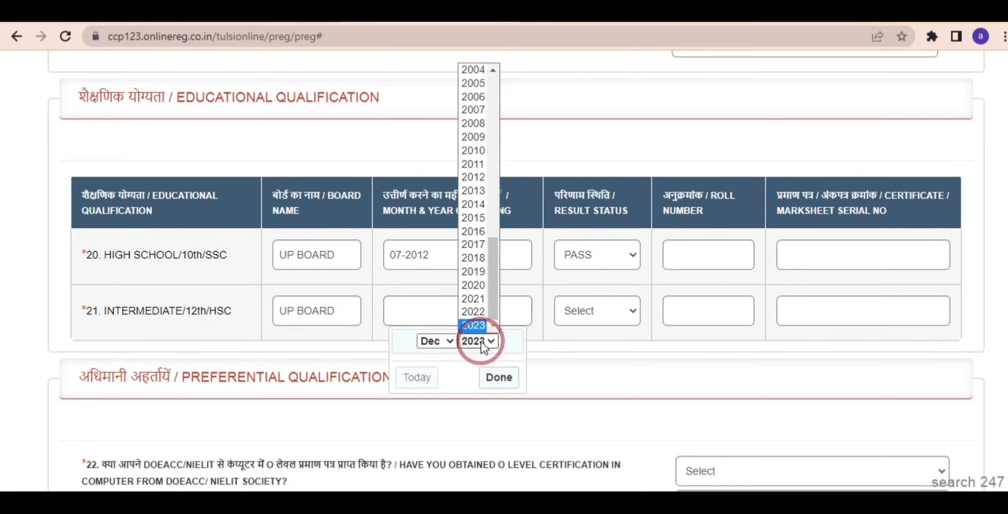
text(2014)
key(Return)
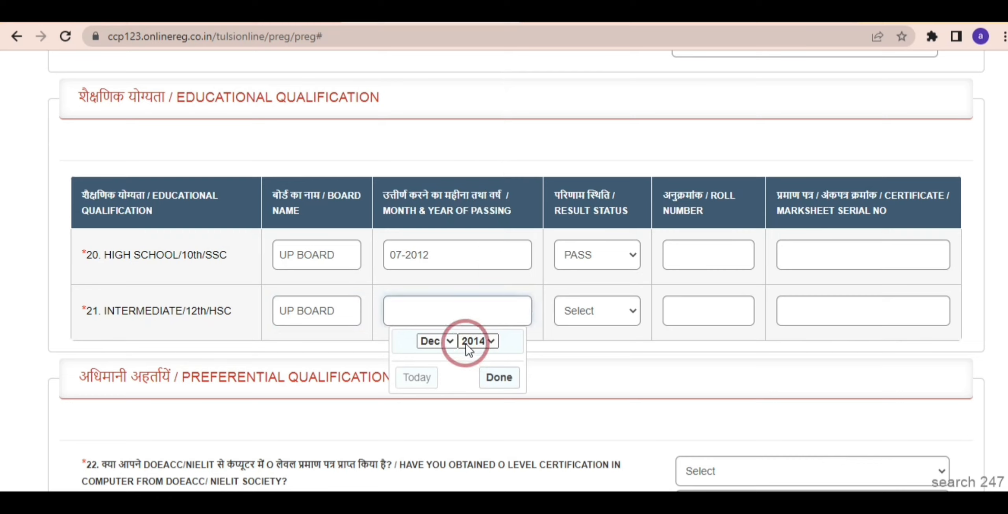
click(433, 341)
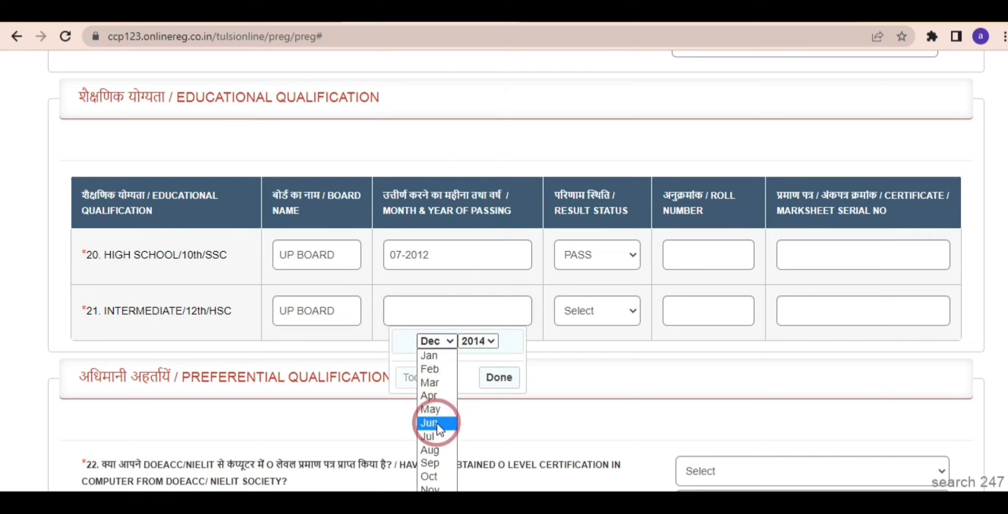
click(437, 409)
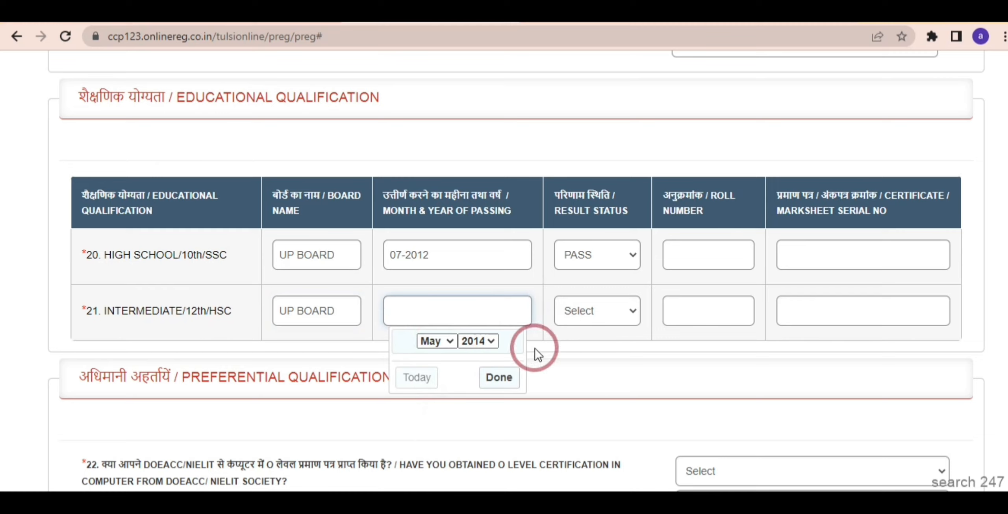
click(498, 378)
Set the intermediate result to PASS and move to the roll number and marksheet serial fields.
click(578, 313)
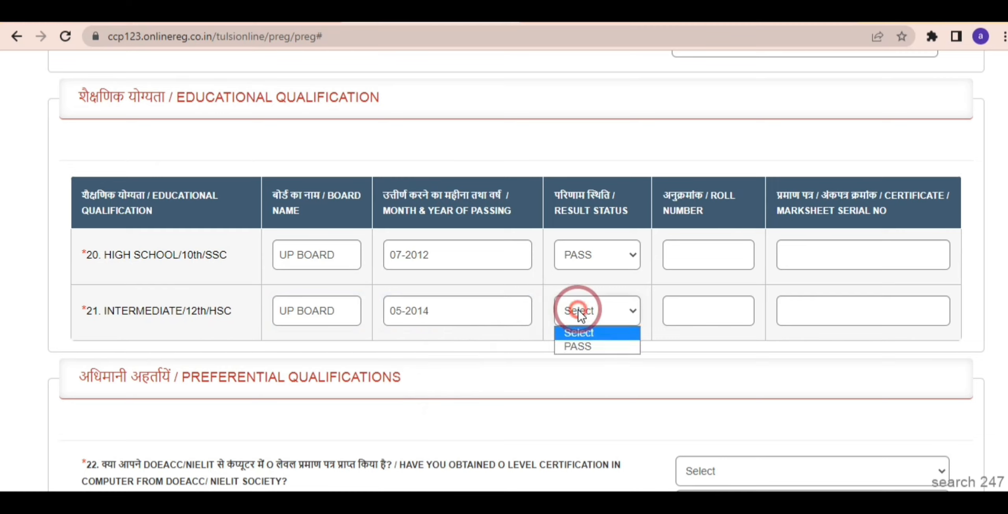
click(578, 347)
click(681, 318)
click(791, 317)
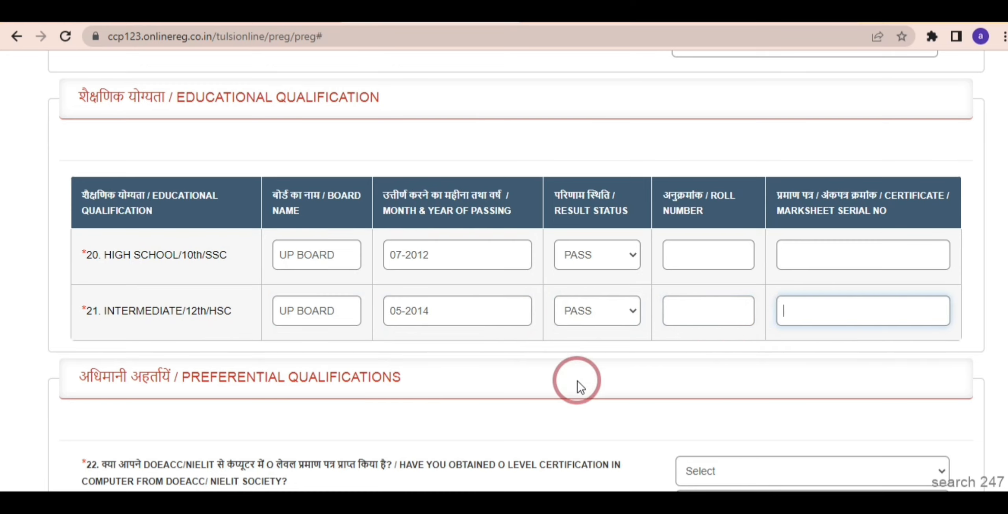
Set questions 22, 23 and 24 (O level, Territorial Army, NCC 'B' certificate) to No.
scroll(577, 381, down, 5)
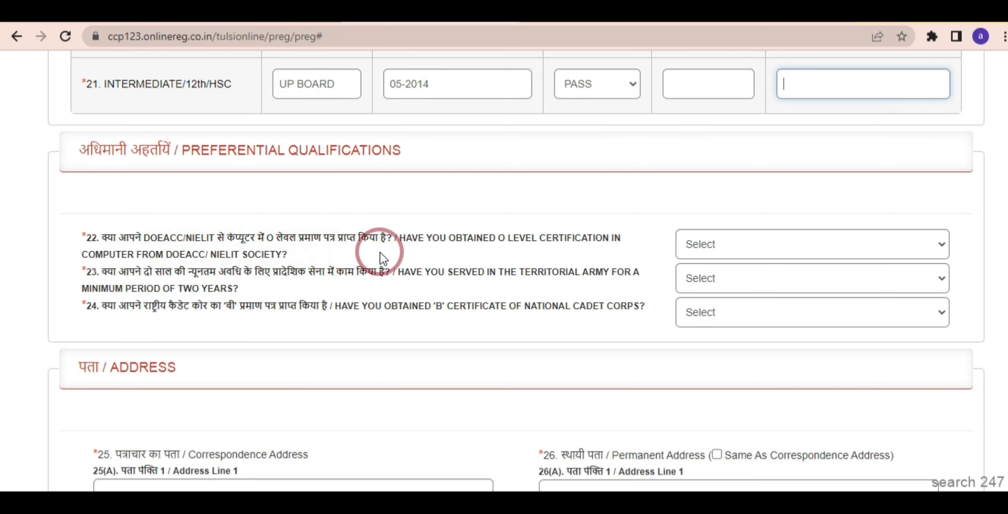
click(754, 251)
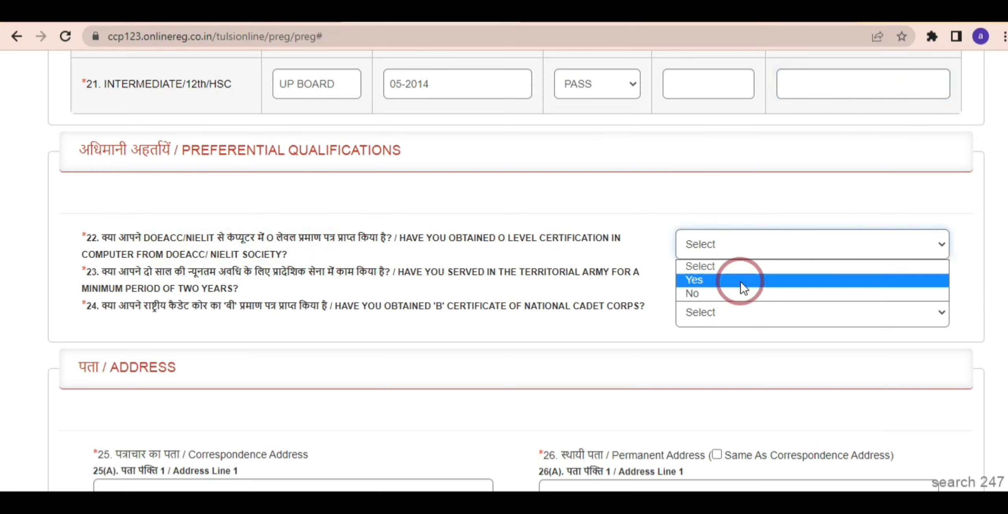
click(738, 292)
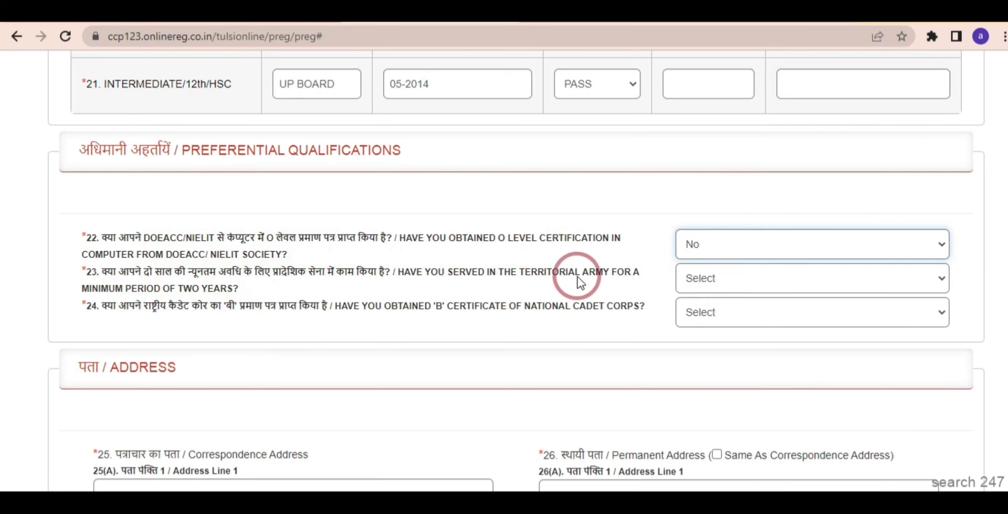
click(690, 280)
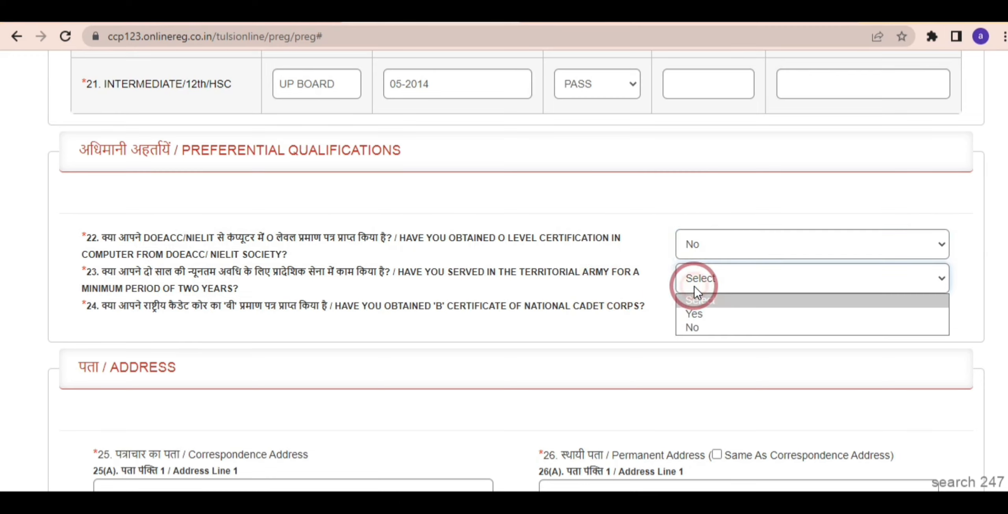
click(707, 331)
click(604, 342)
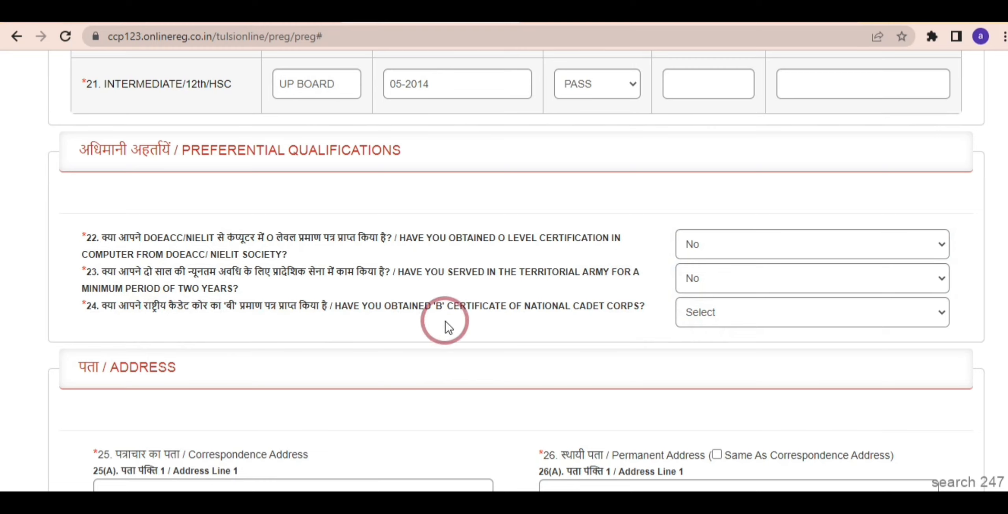
click(716, 310)
click(723, 361)
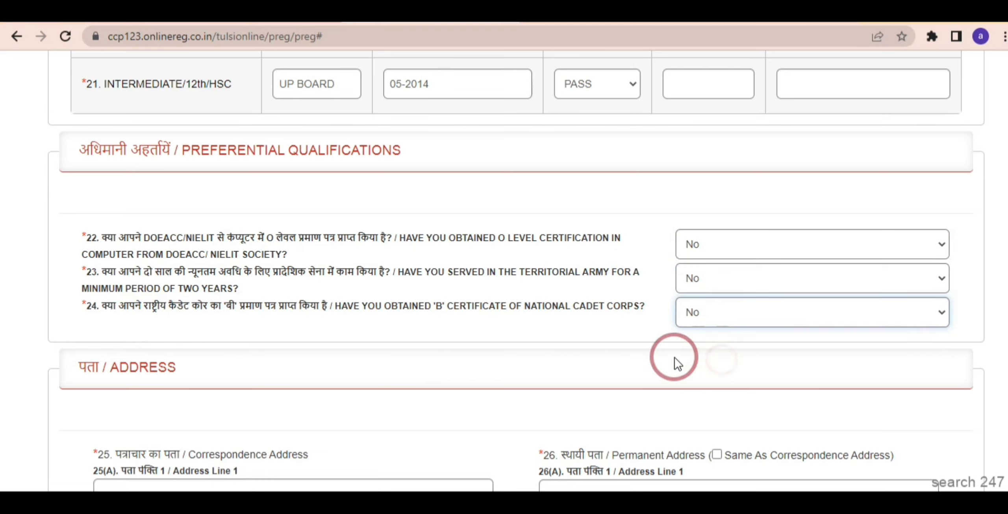
Start the correspondence address and choose UTTAR PRADESH as its state.
scroll(674, 358, down, 2)
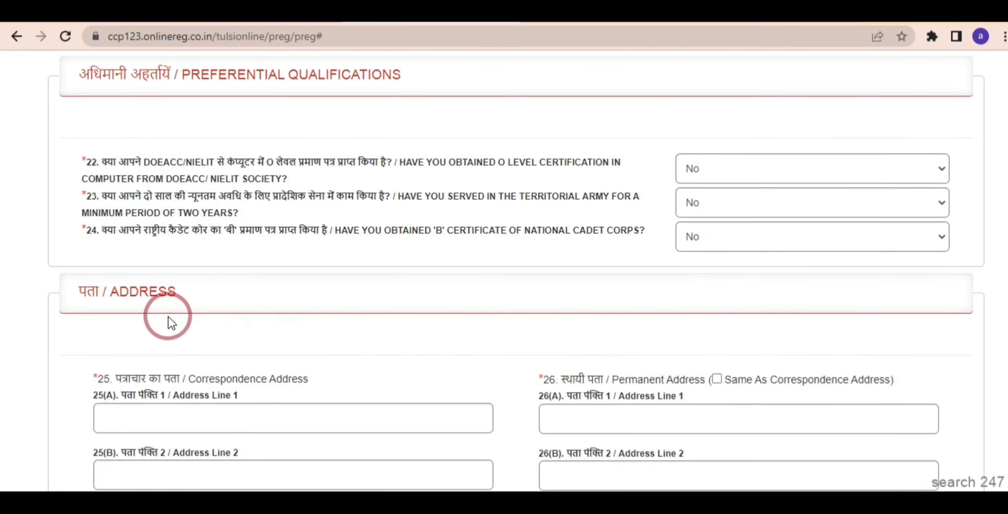
scroll(169, 319, down, 6)
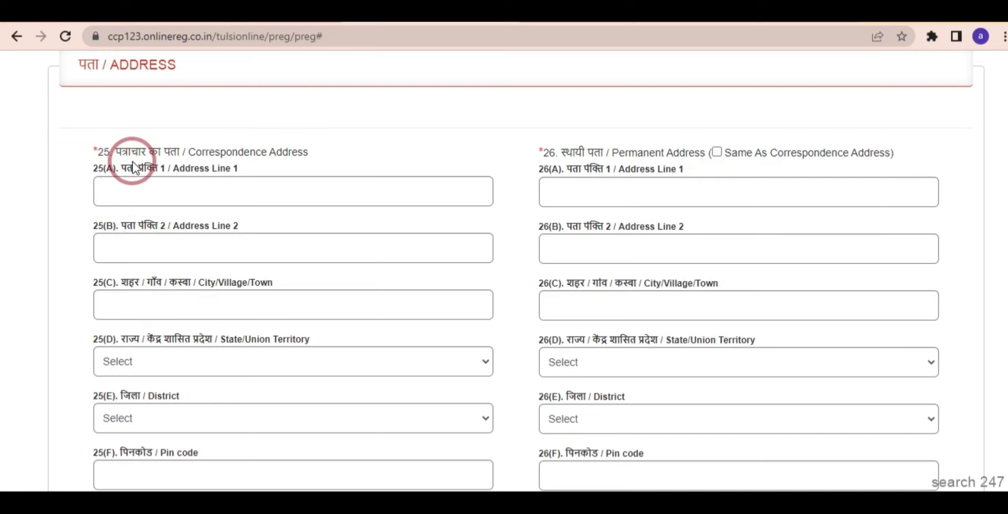
click(134, 184)
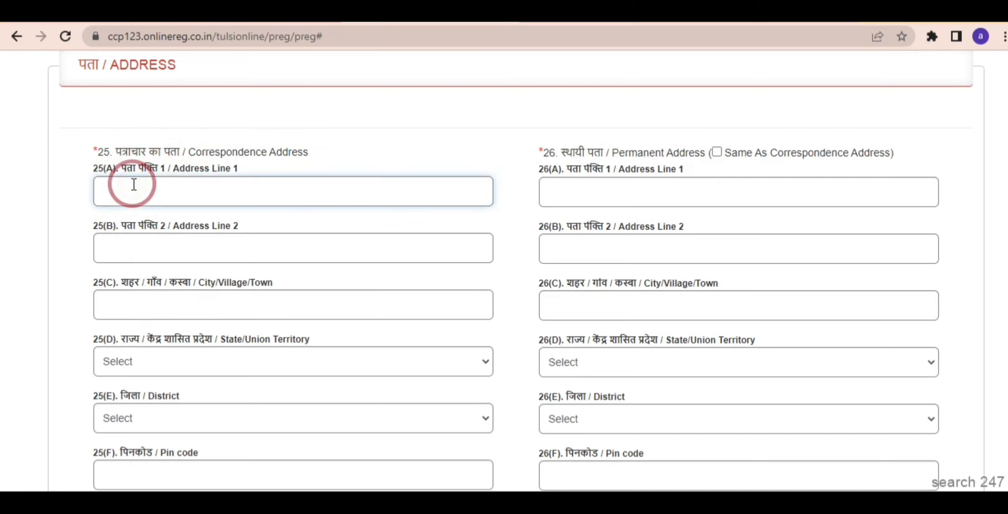
scroll(134, 184, down, 2)
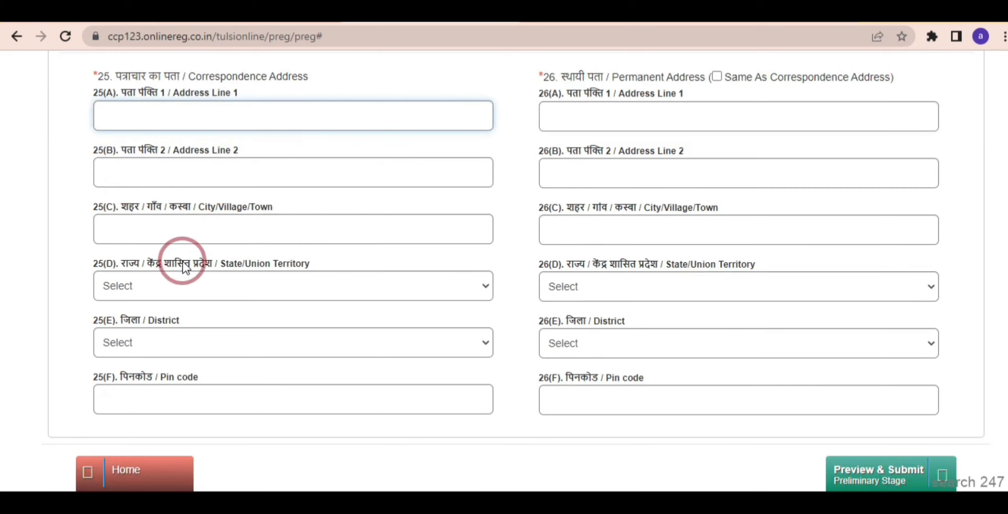
click(180, 288)
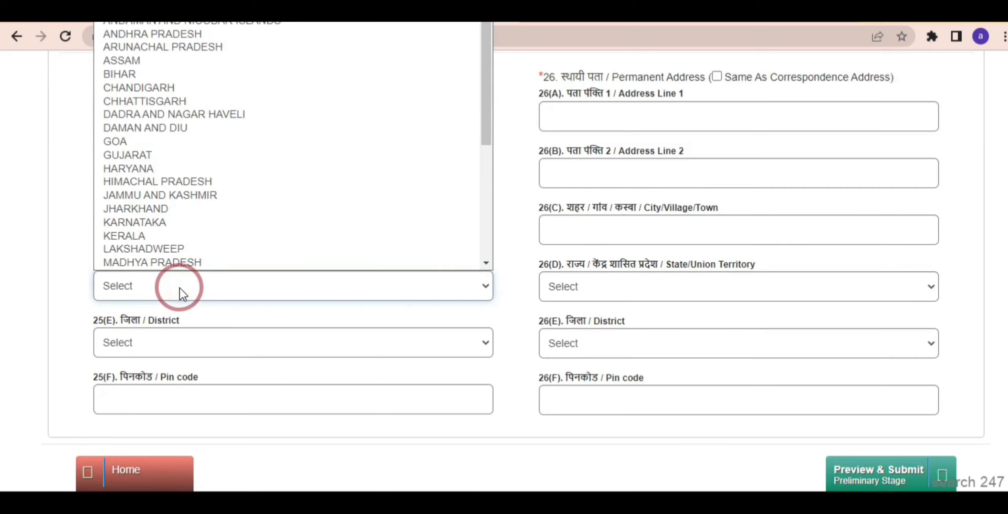
key(u)
key(Return)
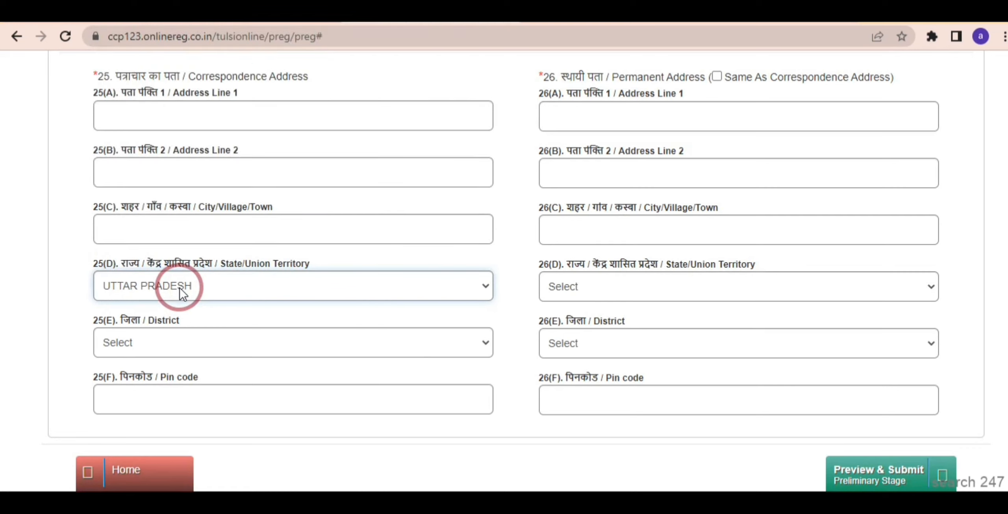
Choose Pratapgarh as the correspondence district and enter the pin code.
click(175, 339)
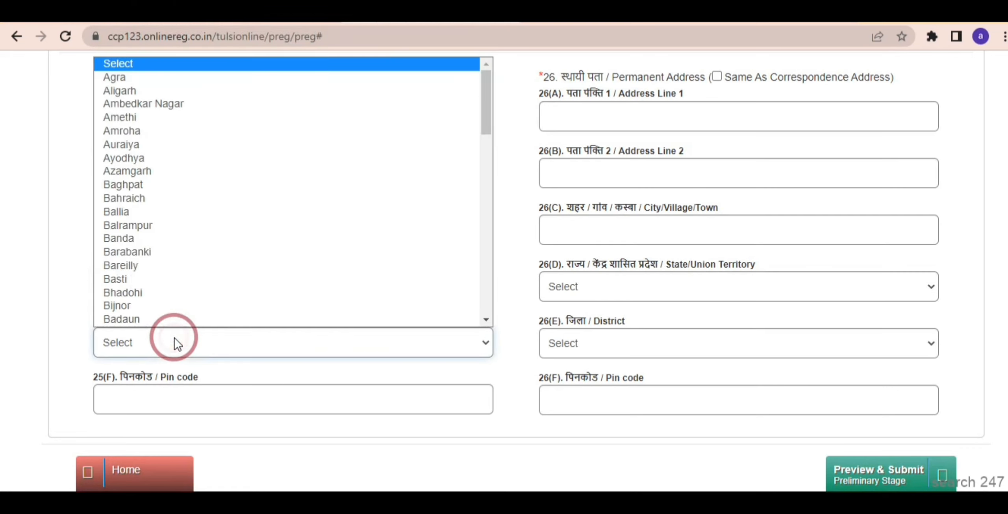
key(p)
key(Down)
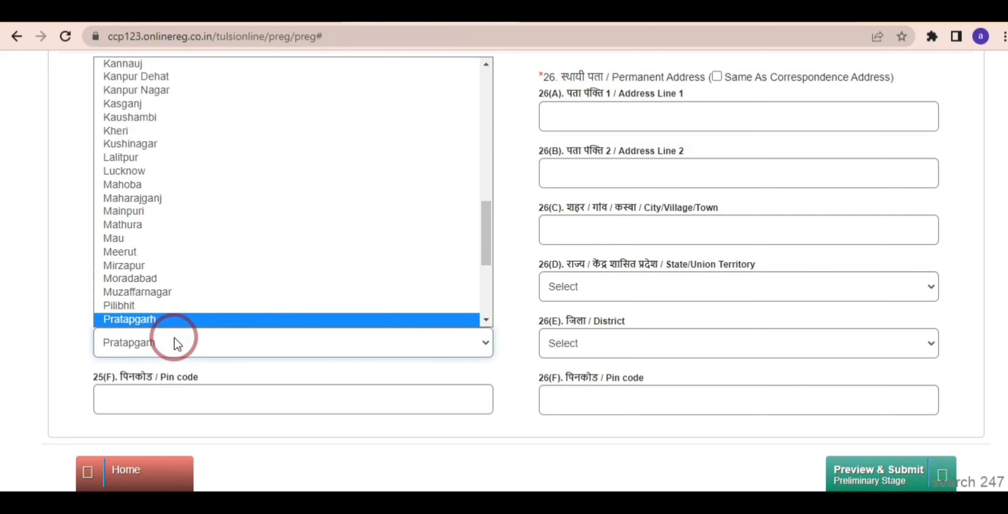
key(Return)
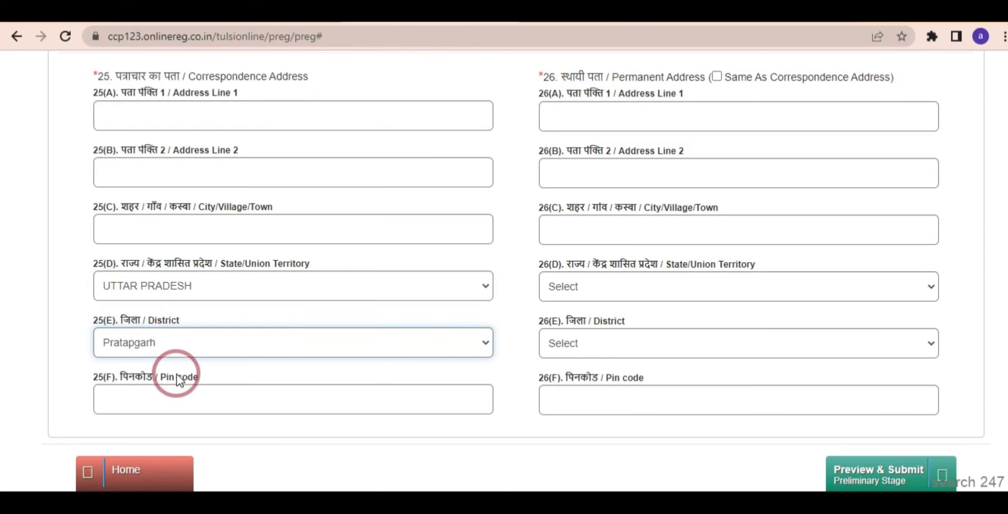
click(184, 396)
text(230132)
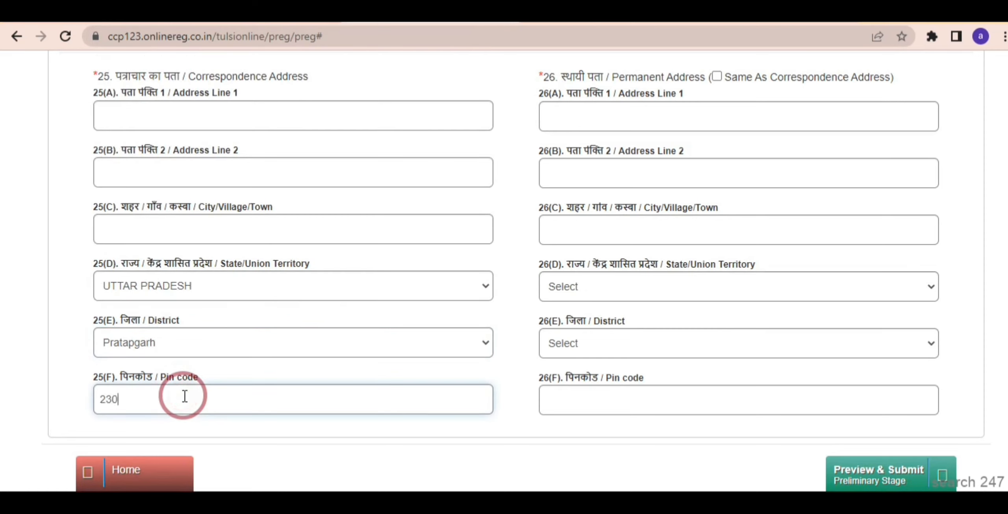
click(252, 435)
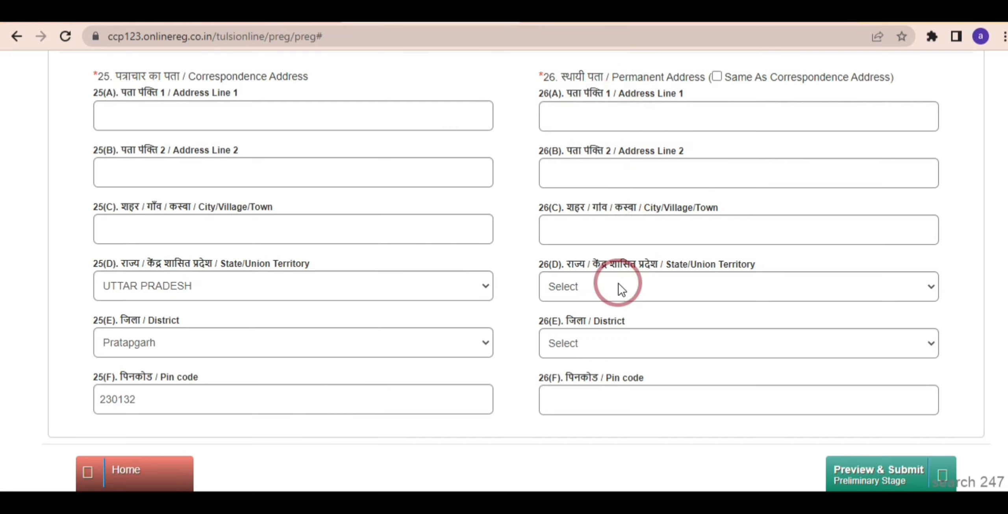
scroll(619, 288, down, 2)
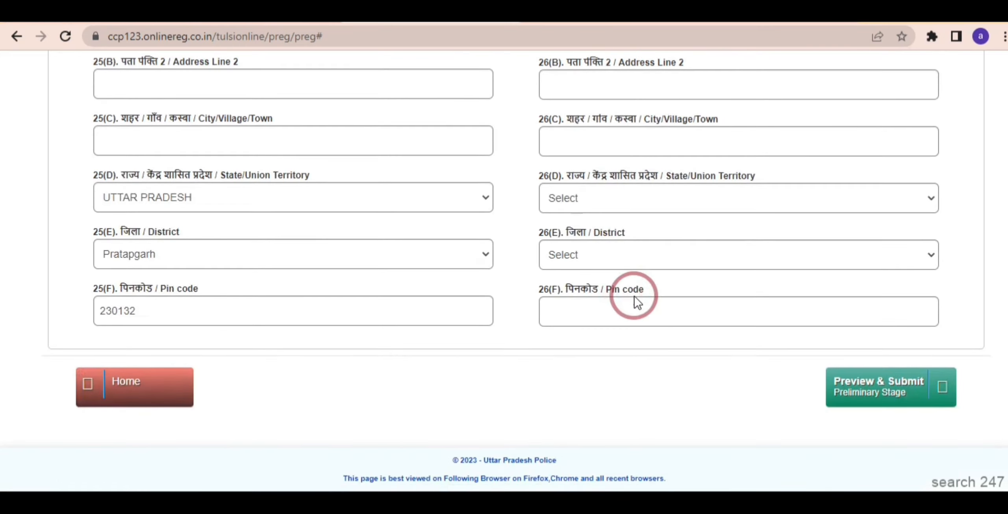
Preview the registration, tick the declarations and submit it for OTP activation.
click(885, 391)
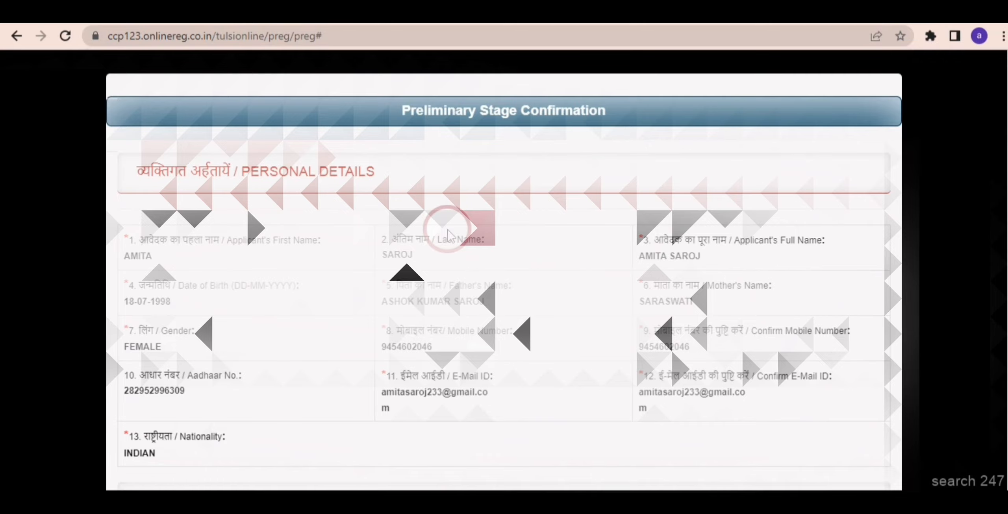
scroll(448, 235, down, 10)
scroll(517, 225, up, 2)
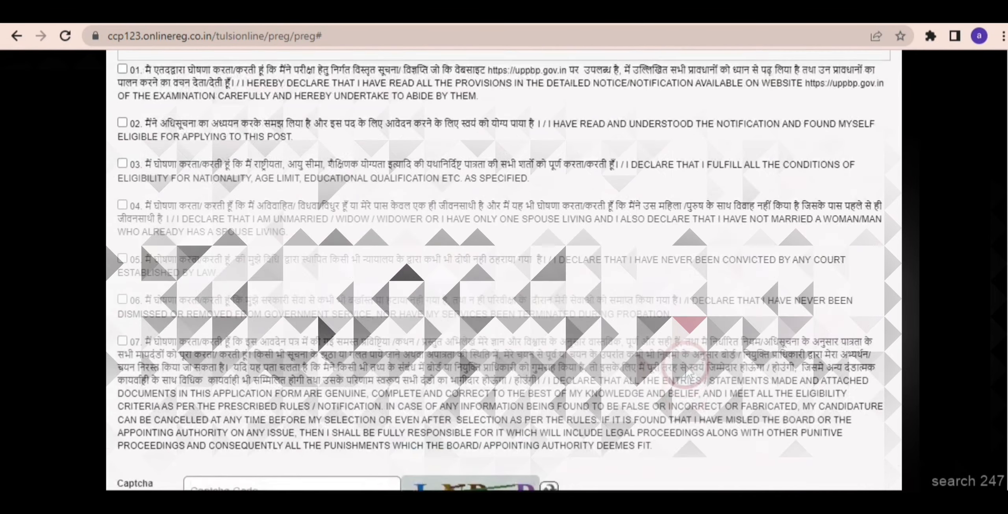
click(122, 70)
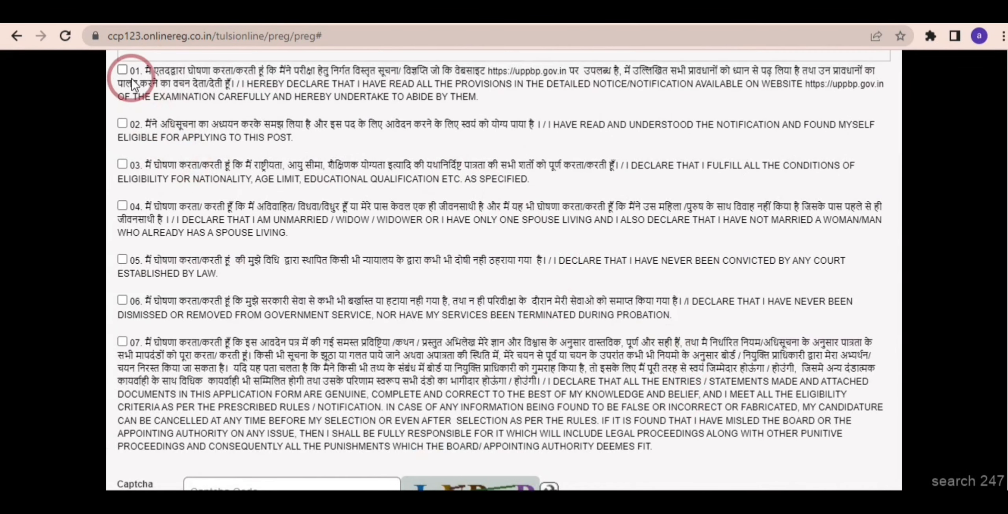
click(122, 123)
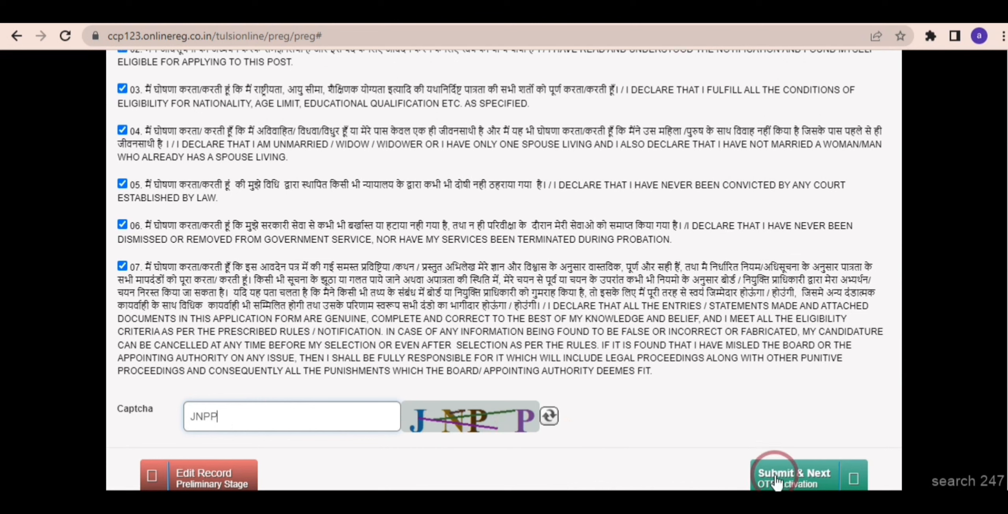
click(774, 481)
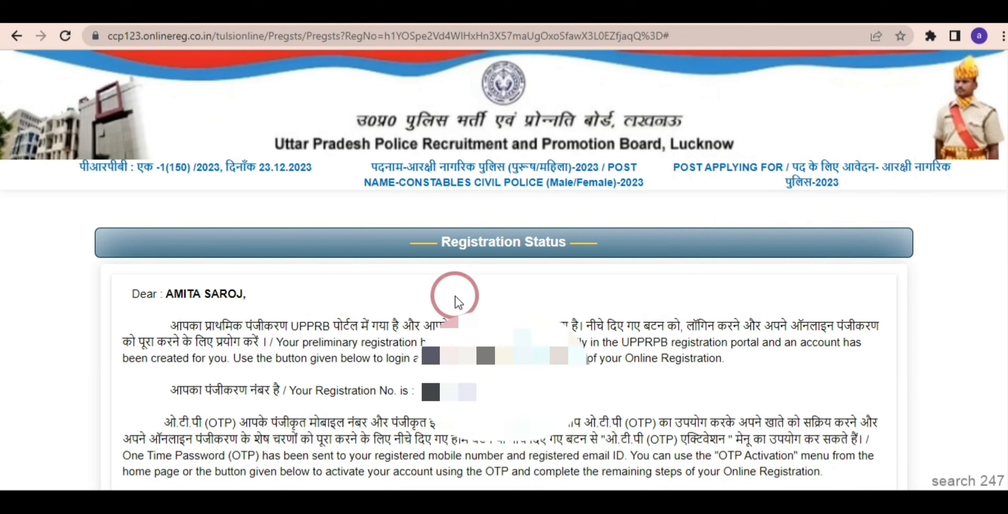
Copy the Registration No. and enter it, the OTP and the captcha on OTP Activation.
drag(418, 391, 468, 392)
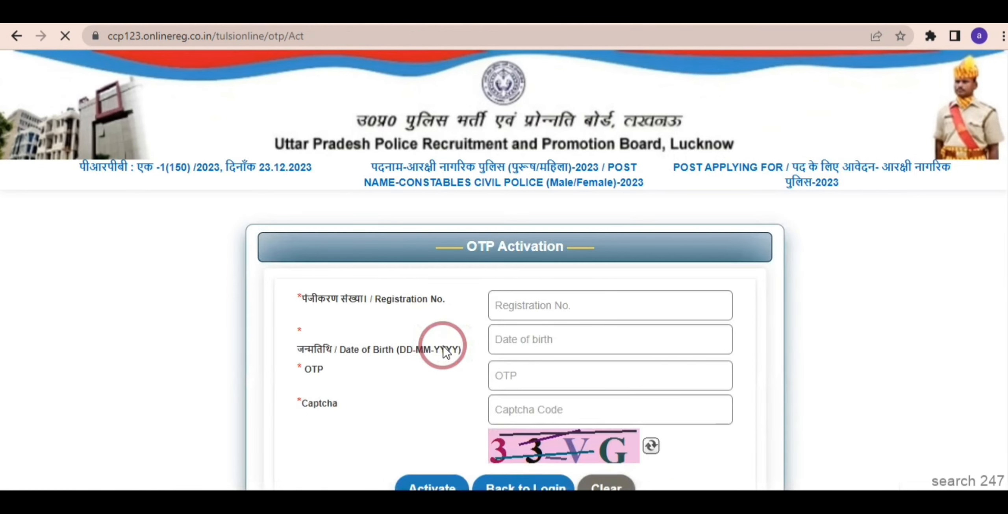
click(510, 307)
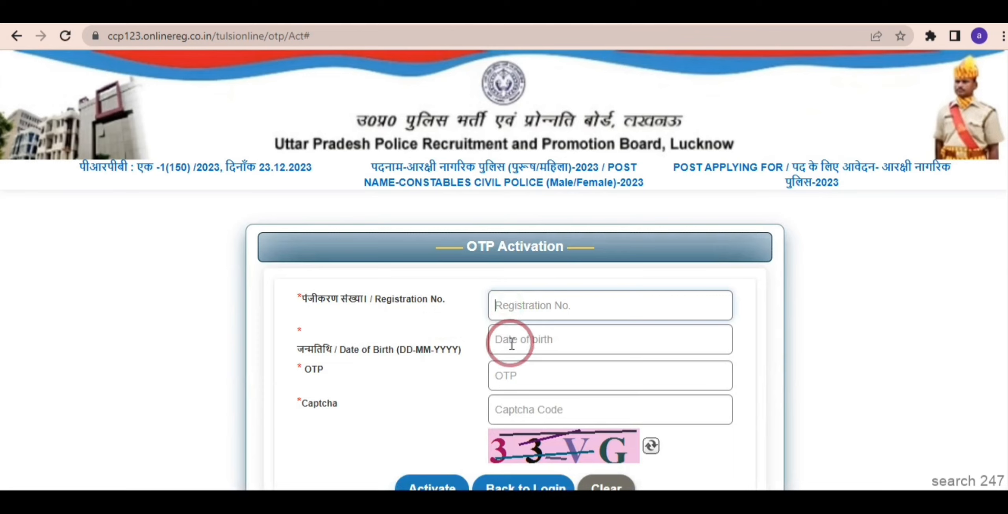
click(510, 372)
click(510, 422)
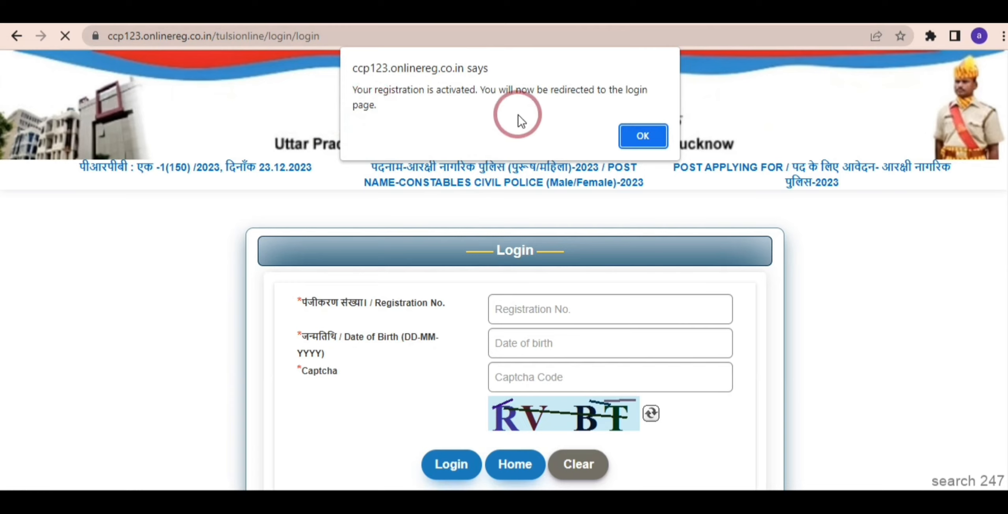
Acknowledge the activation alert, log in, and start paying the ₹400 application fee.
click(643, 136)
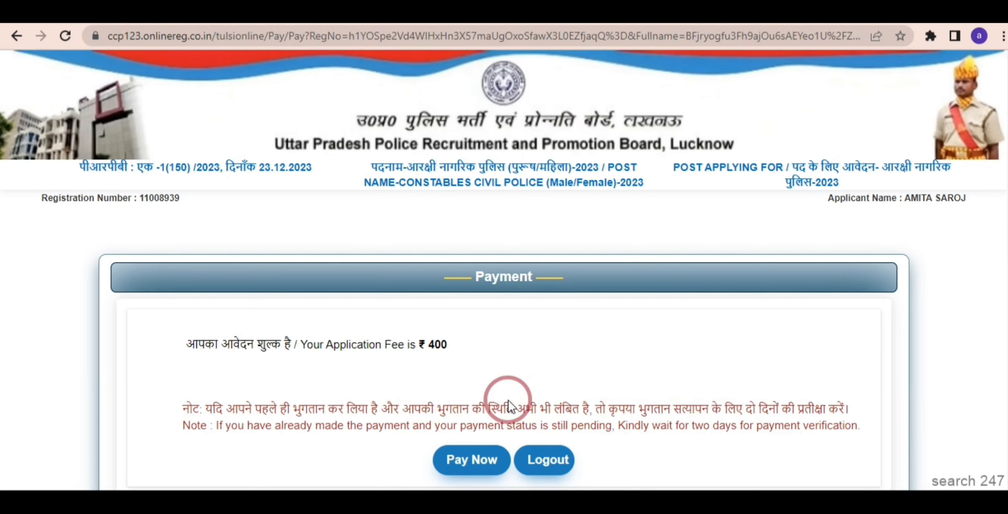
click(453, 459)
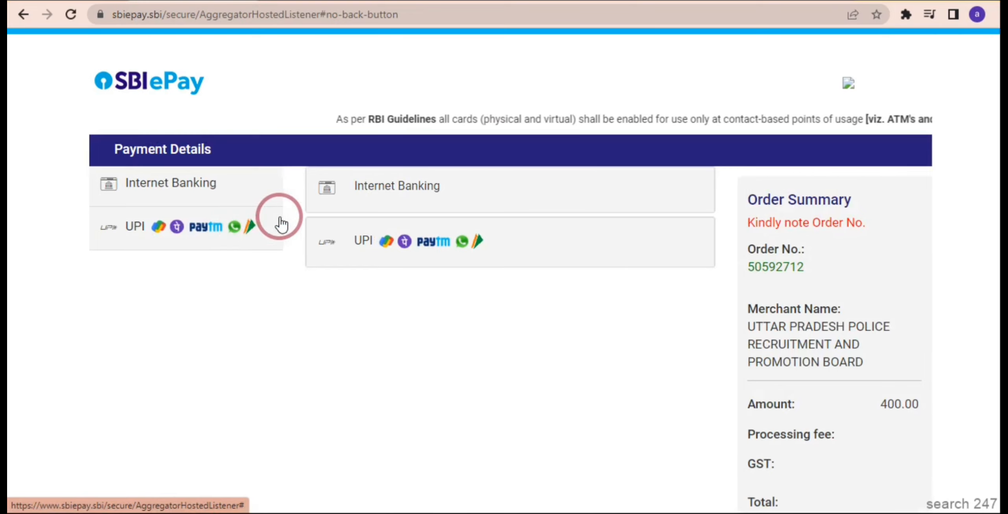
Pay the 400.00 fee on SBIePay using the UPI QR code option.
click(339, 240)
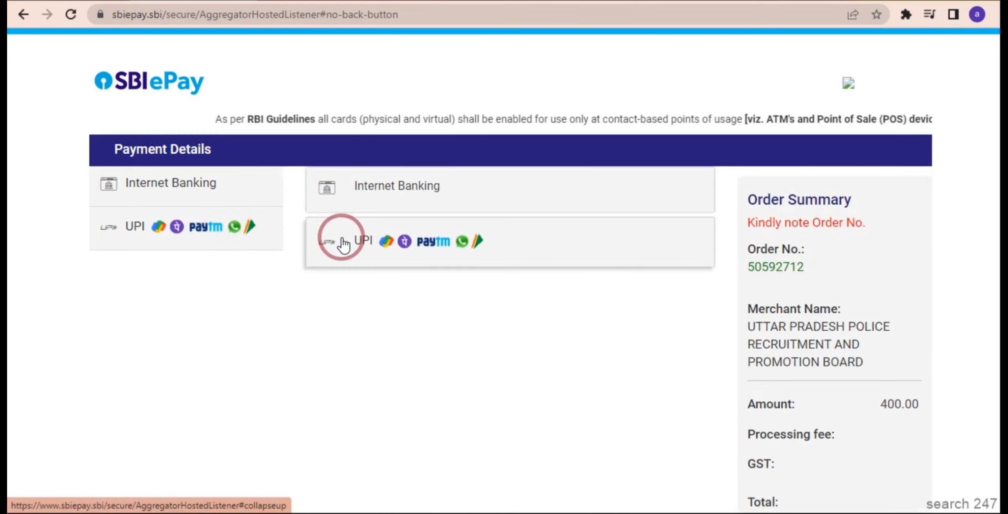
click(354, 242)
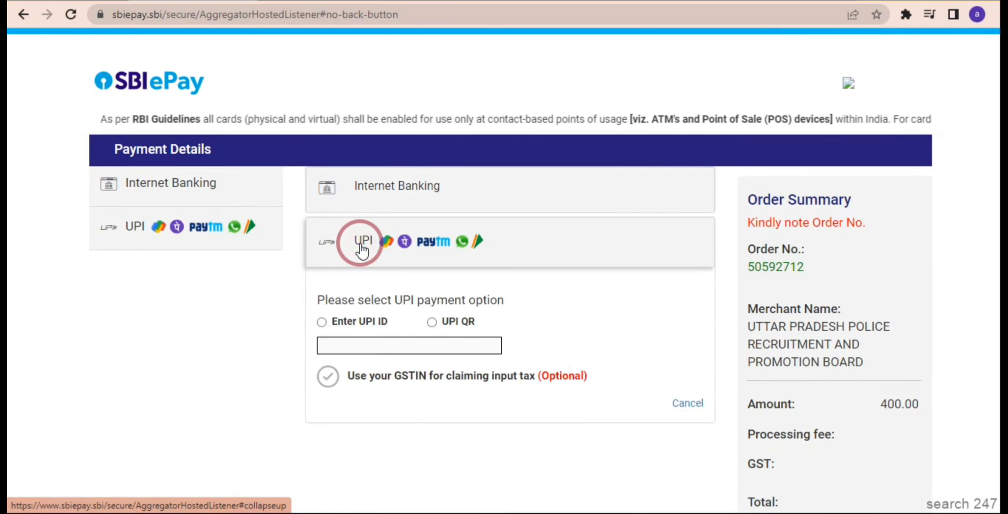
click(432, 323)
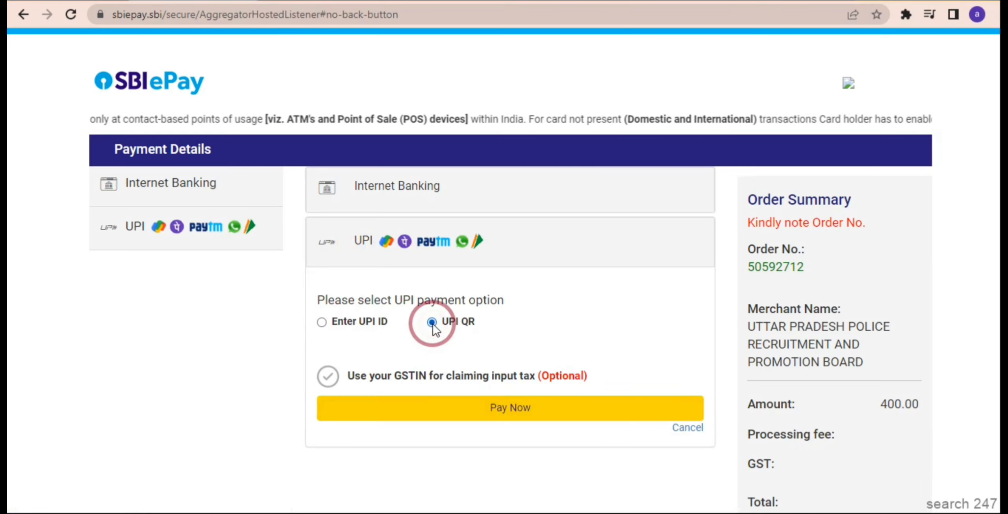
click(477, 410)
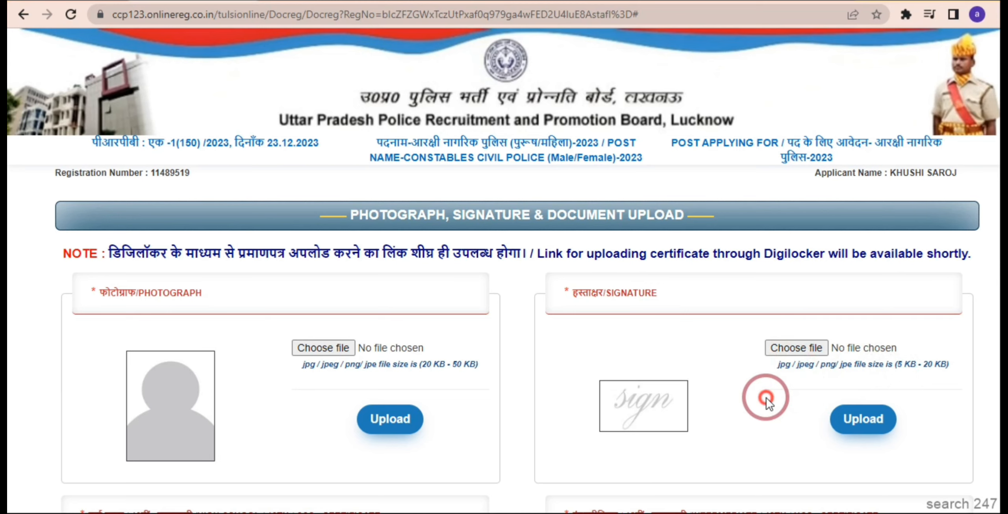
Choose the applicant's photograph file and upload it on the document upload page.
scroll(766, 398, down, 4)
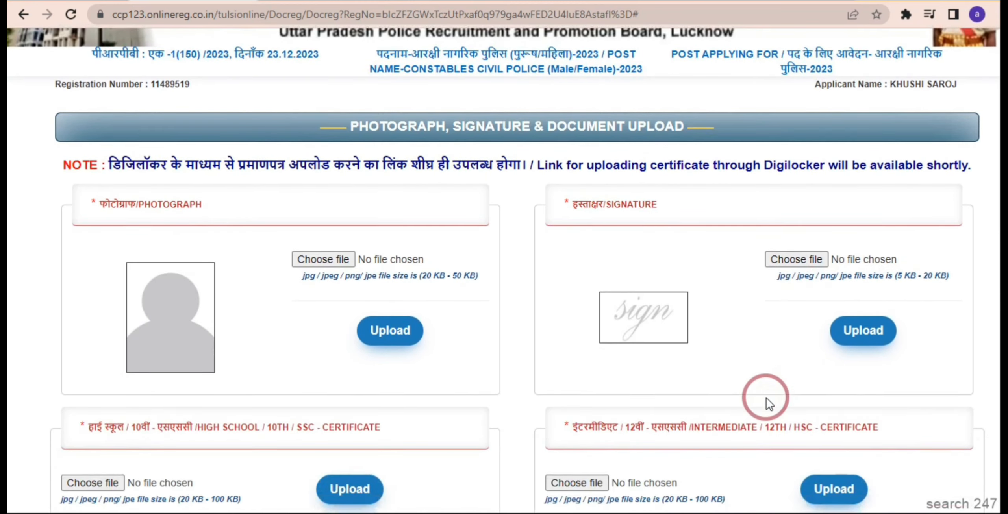
scroll(766, 398, down, 5)
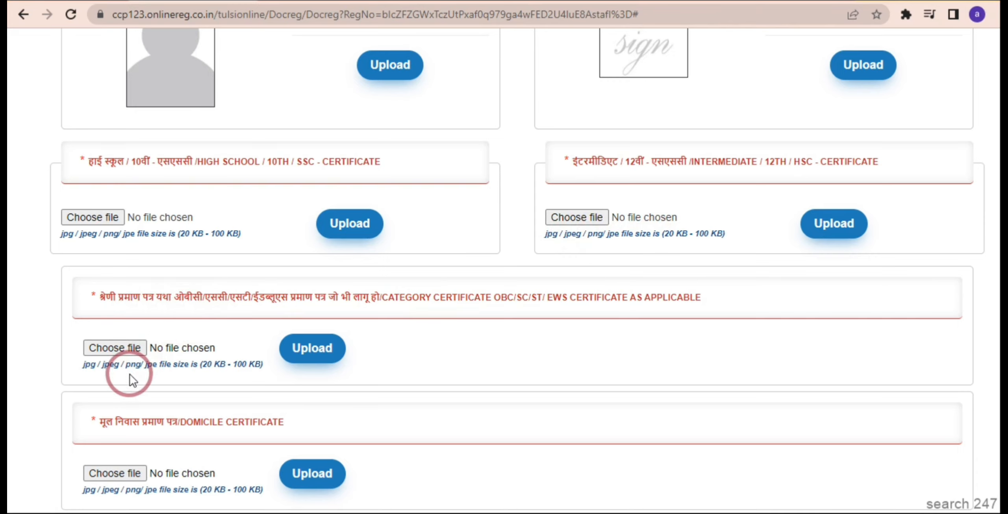
scroll(130, 379, down, 3)
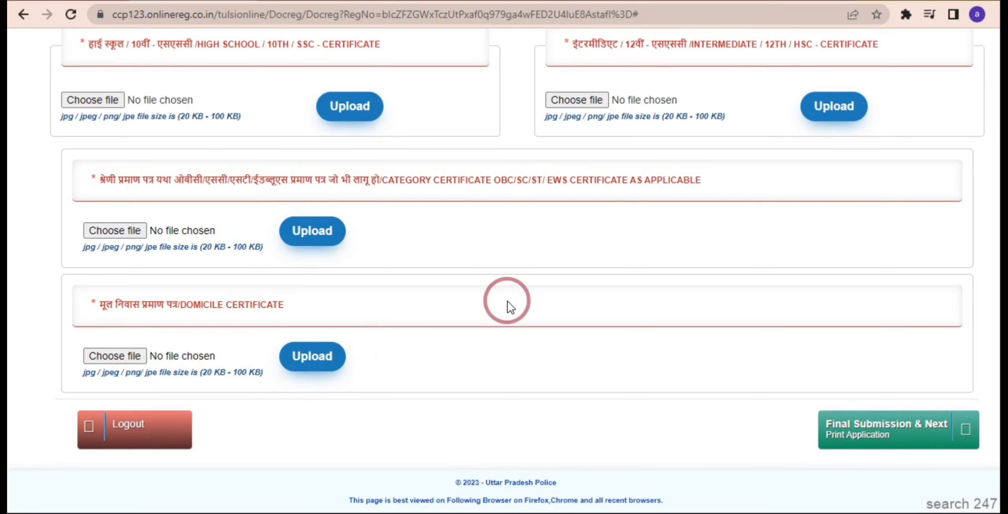
scroll(508, 300, up, 5)
scroll(507, 303, up, 3)
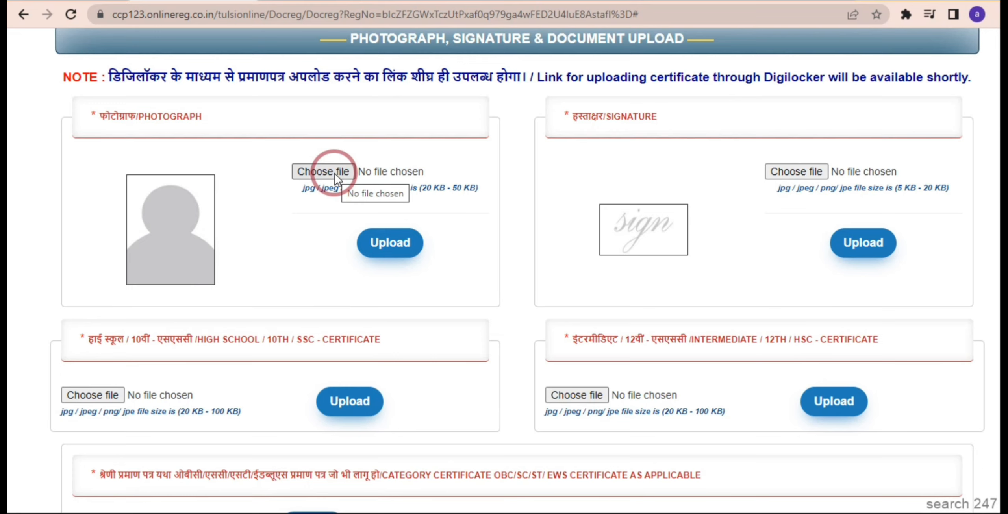
click(333, 173)
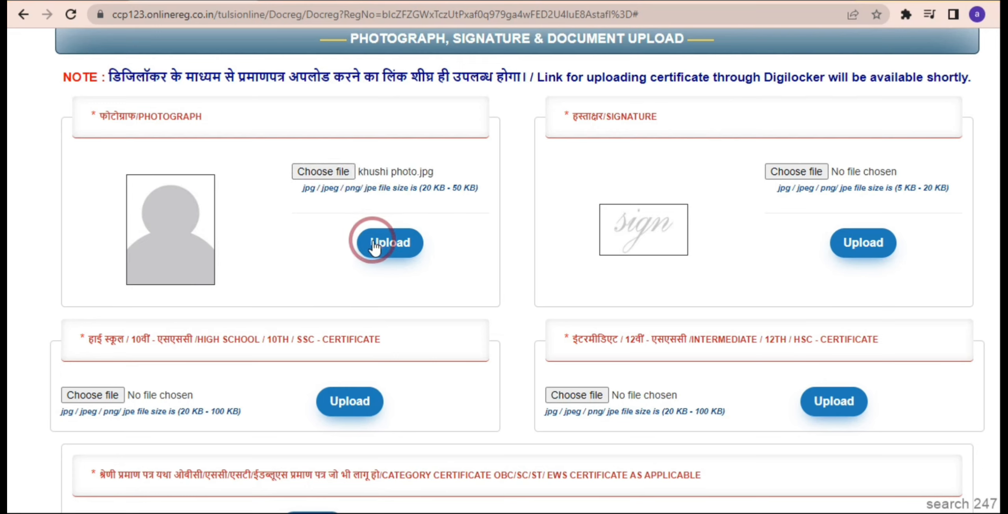
click(375, 247)
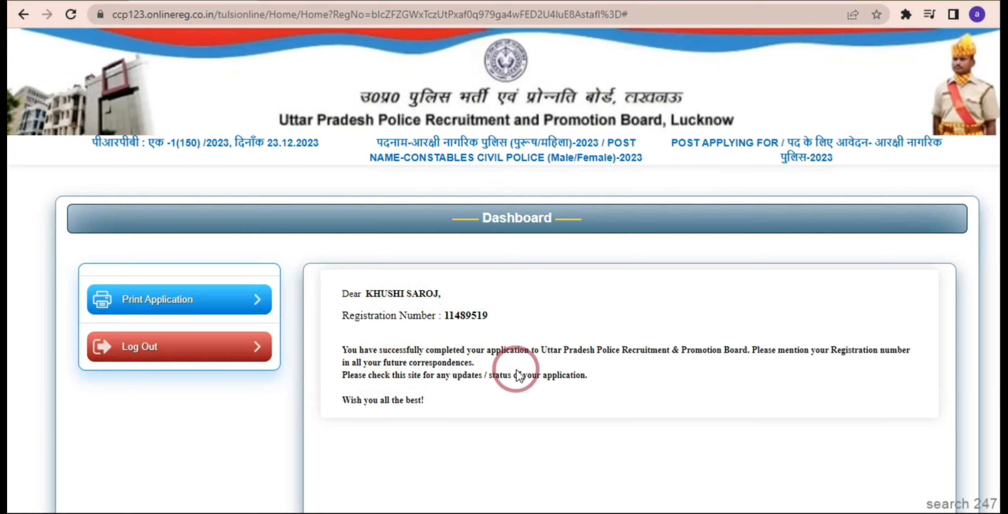
Open Print Application from the Dashboard to view the printable form.
click(248, 301)
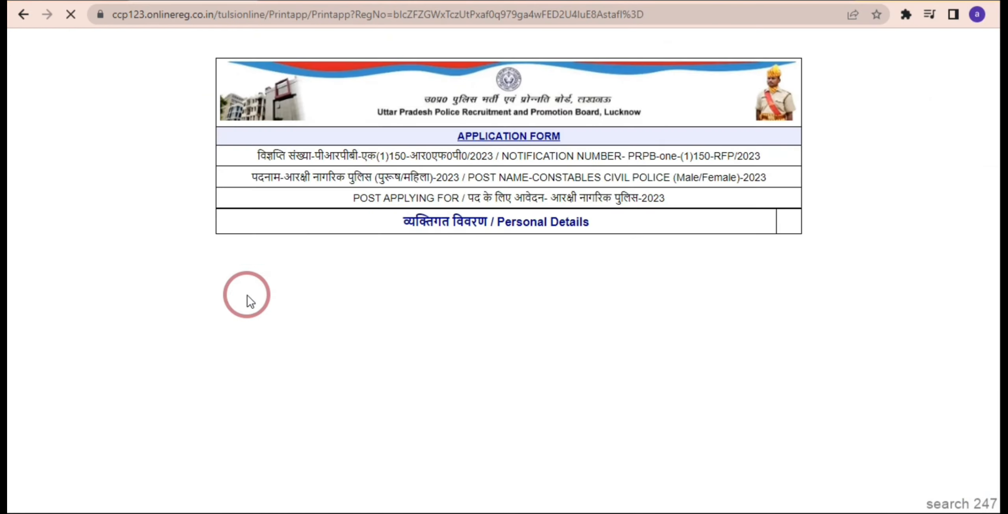